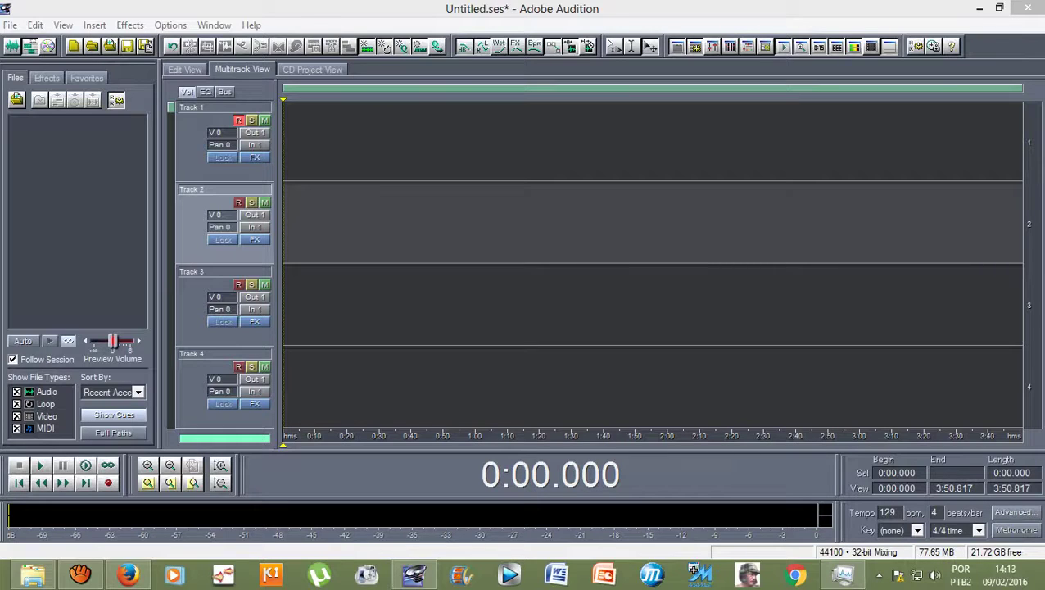
Record a voice take about 7 seconds long on Track 1, starting from the session's beginning.
click(108, 482)
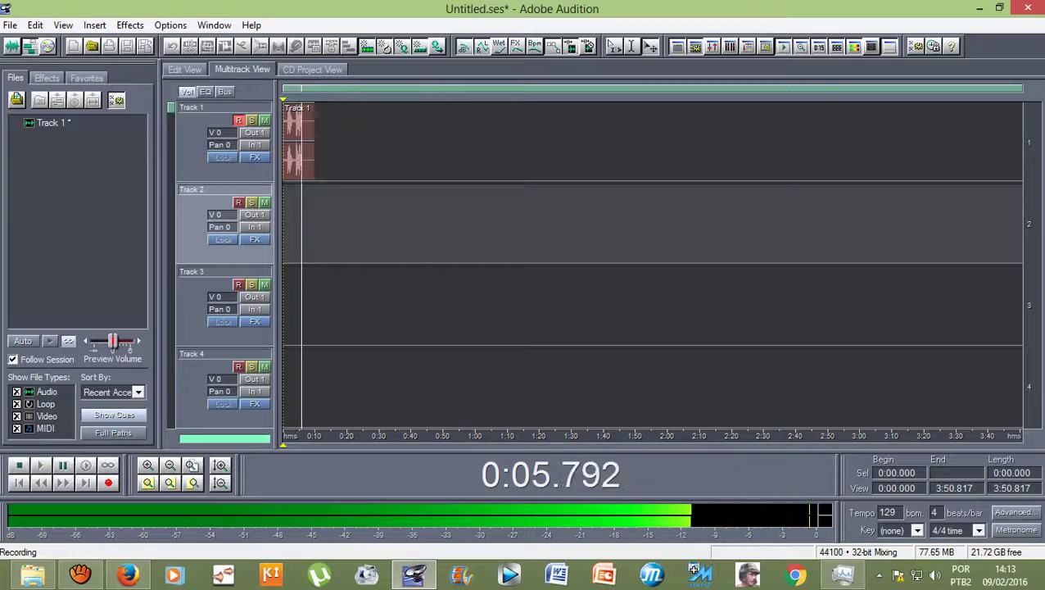
key(space)
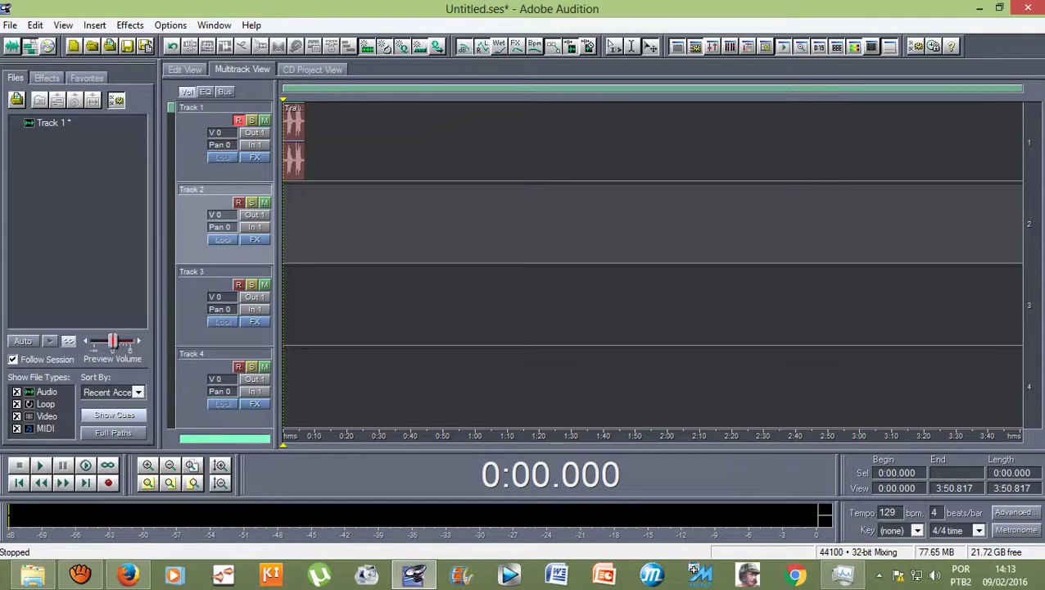
Play back the new Track 1 recording from the start to listen to both spoken phrases.
scroll(292, 88, up, 4)
drag(293, 87, 286, 88)
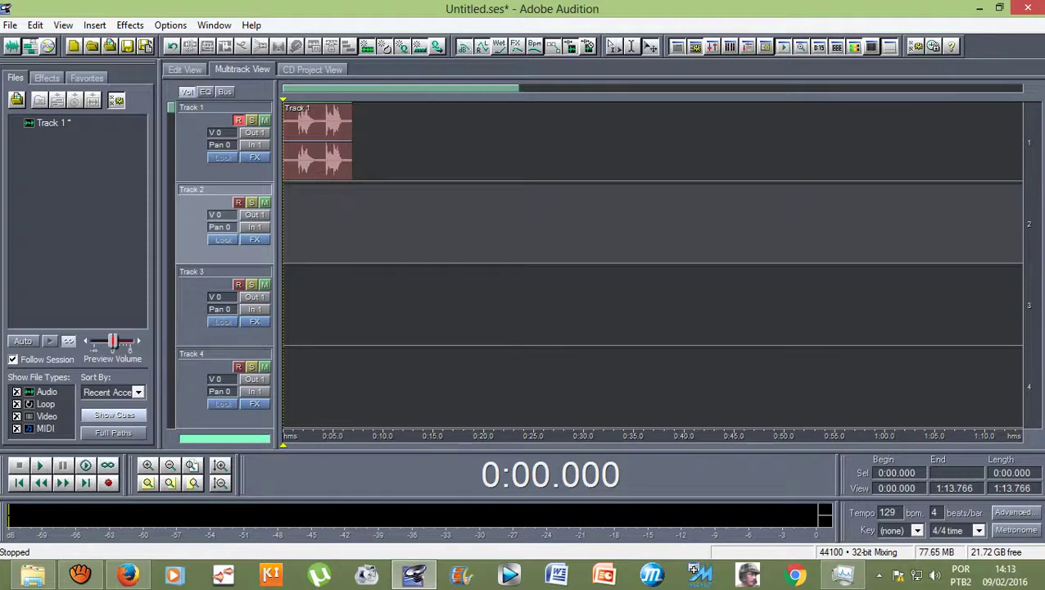
key(space)
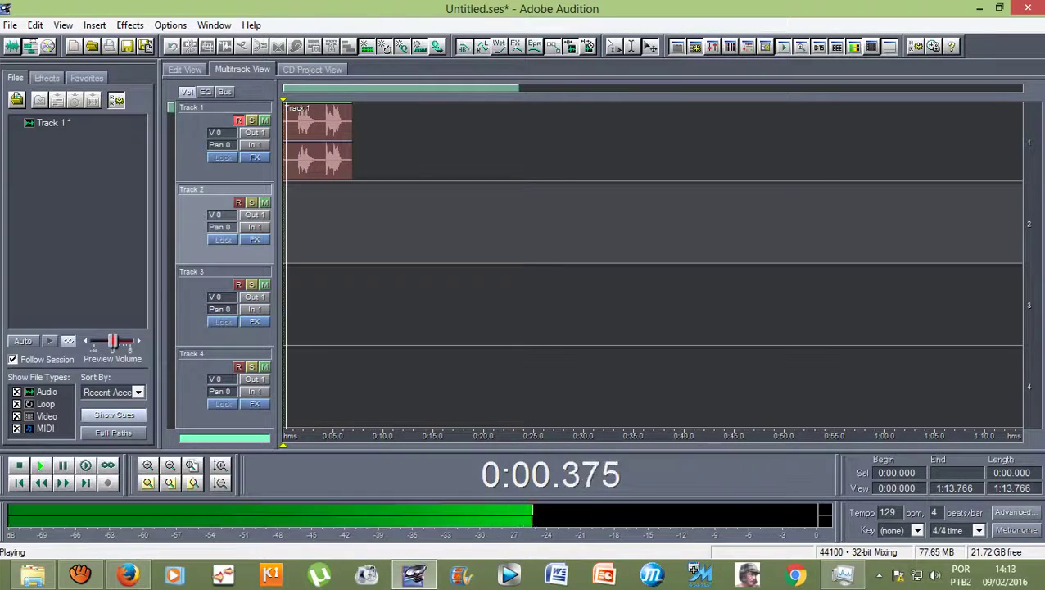
key(space)
key(space)
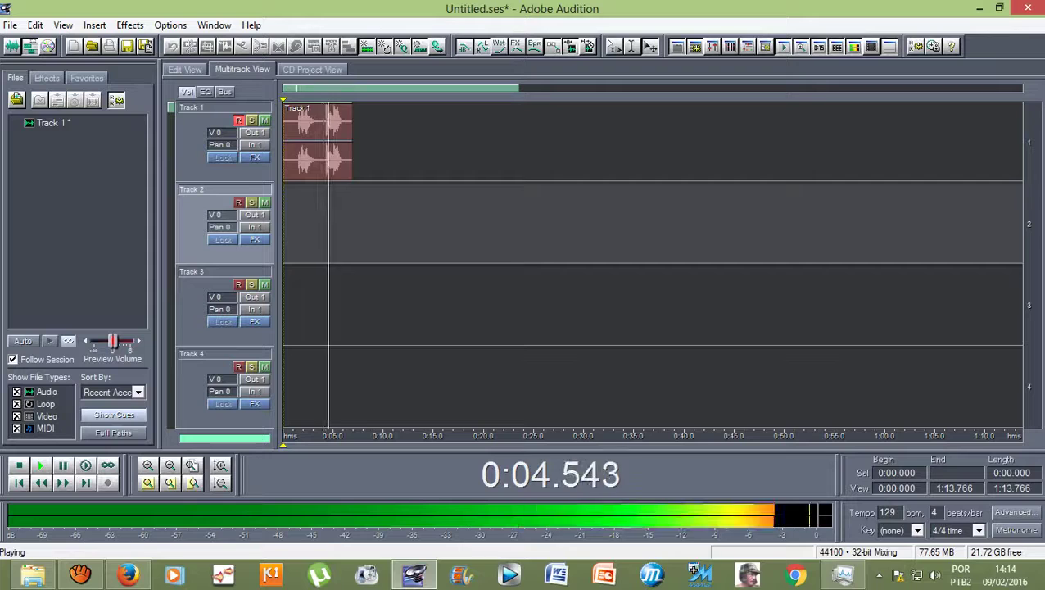
key(space)
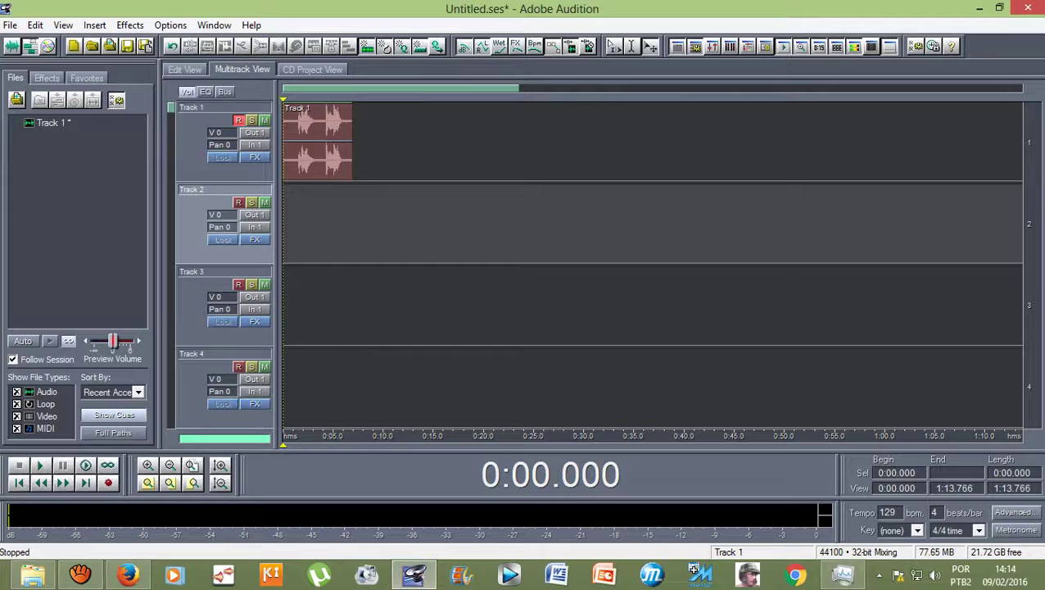
Open the Track 1 recording in the waveform editor and copy its first phrase, about 1.54 to 3.11 s, to a new file.
double_click(308, 140)
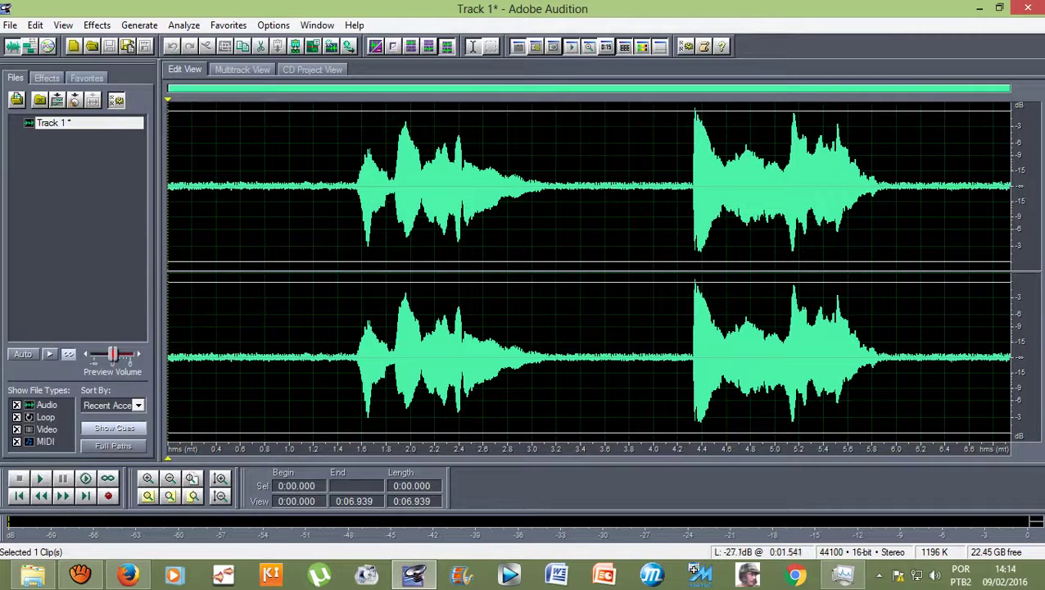
drag(354, 136, 544, 135)
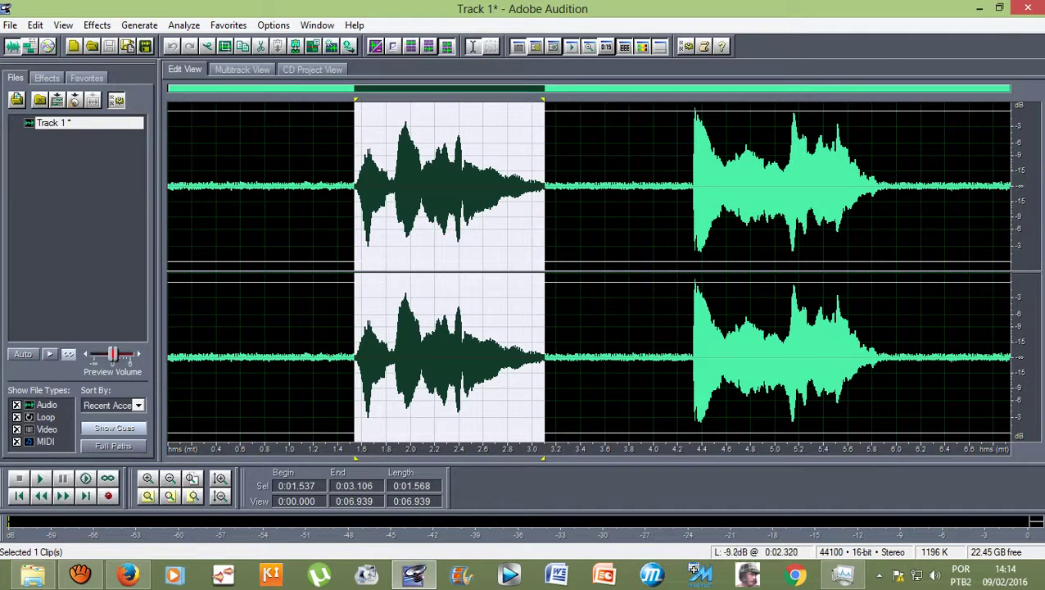
right_click(449, 186)
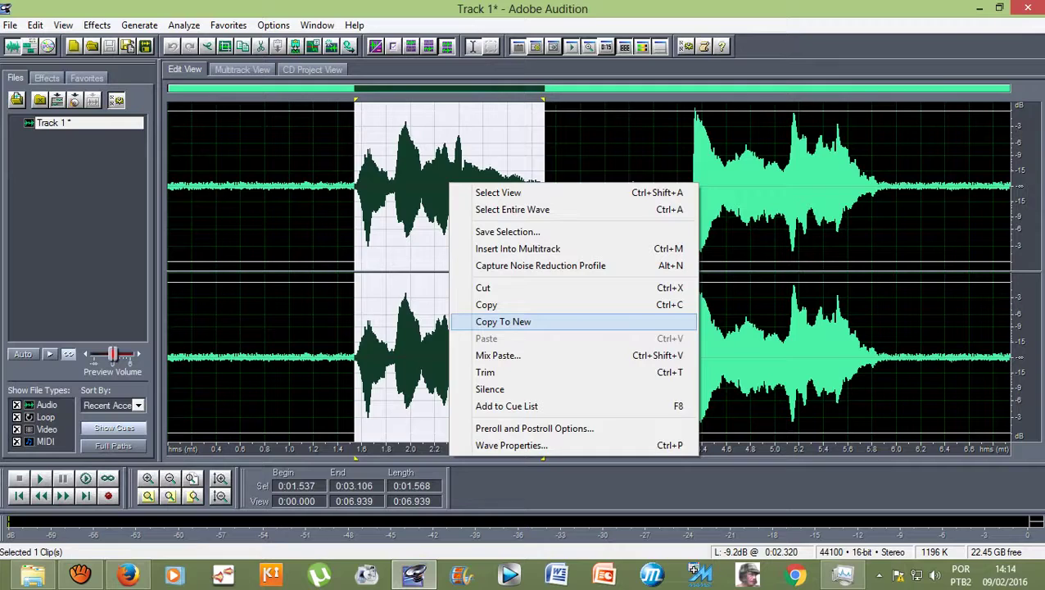
click(517, 322)
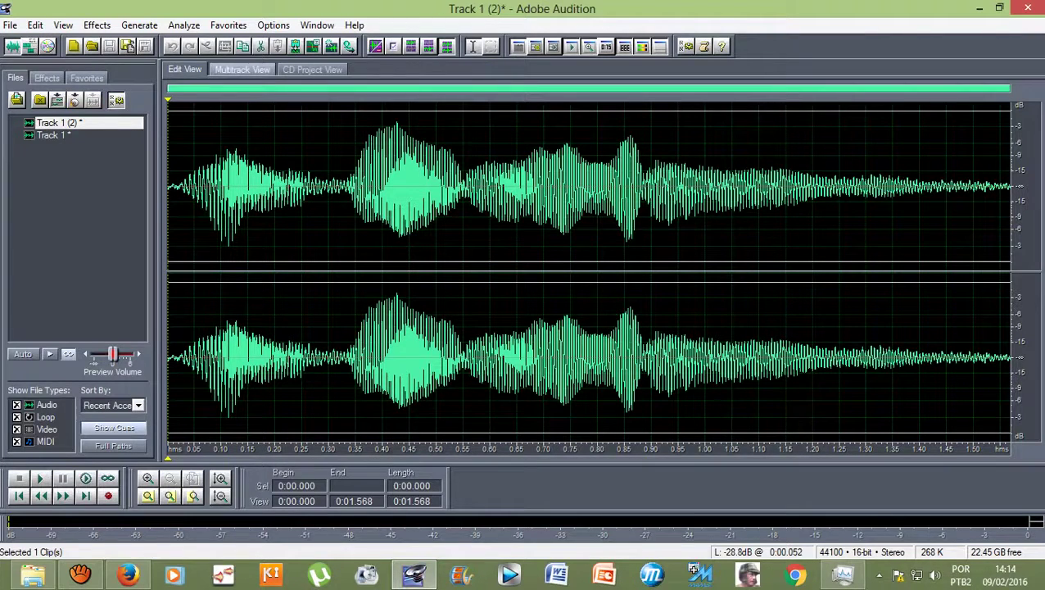
Return to the multitrack session and place the copied file Track 1 (2) on Track 2, starting at about 2.6 s.
click(242, 69)
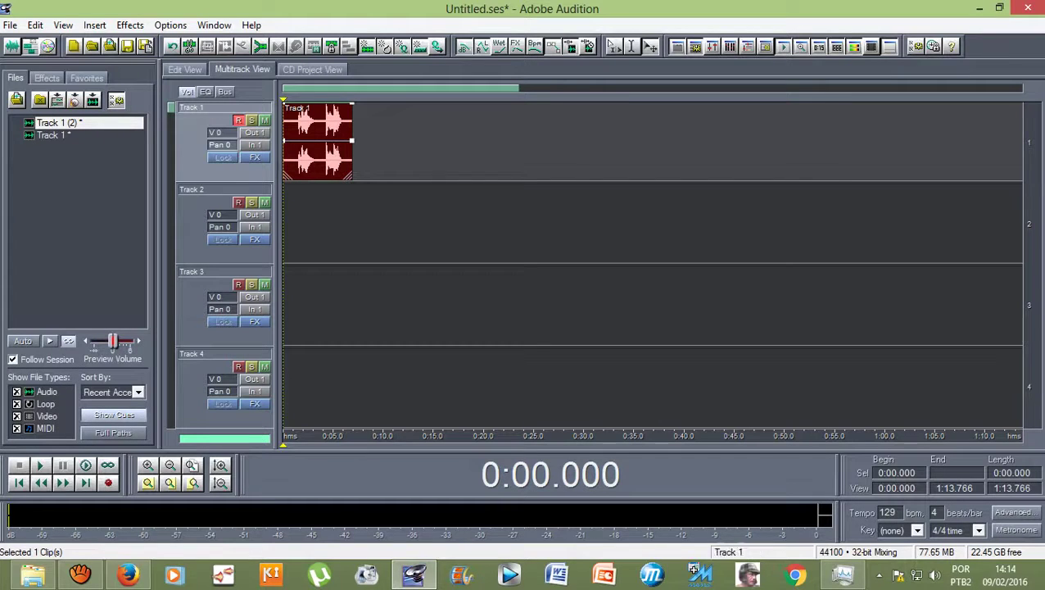
click(54, 135)
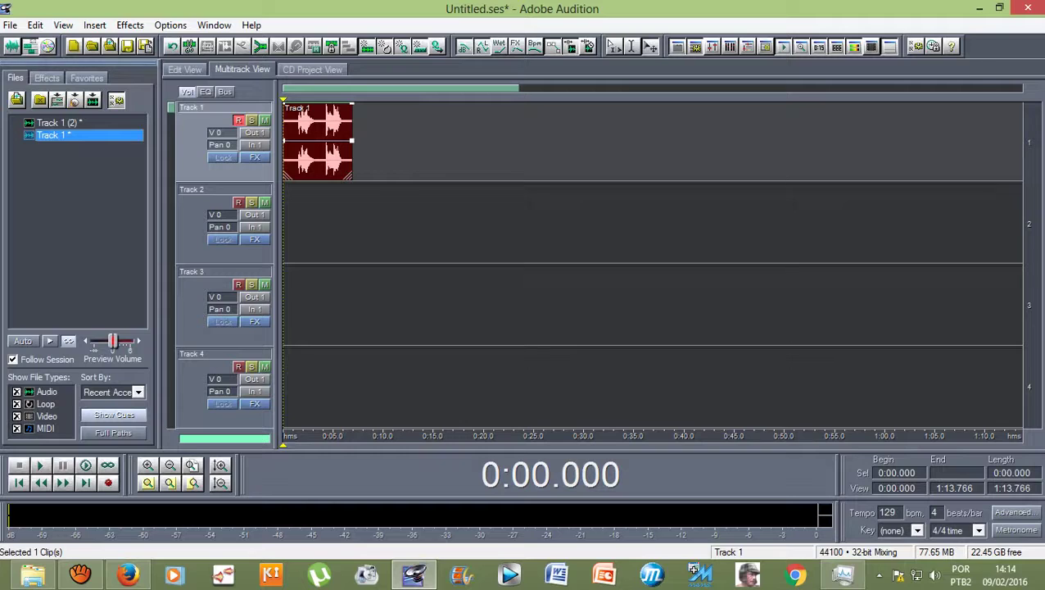
click(63, 122)
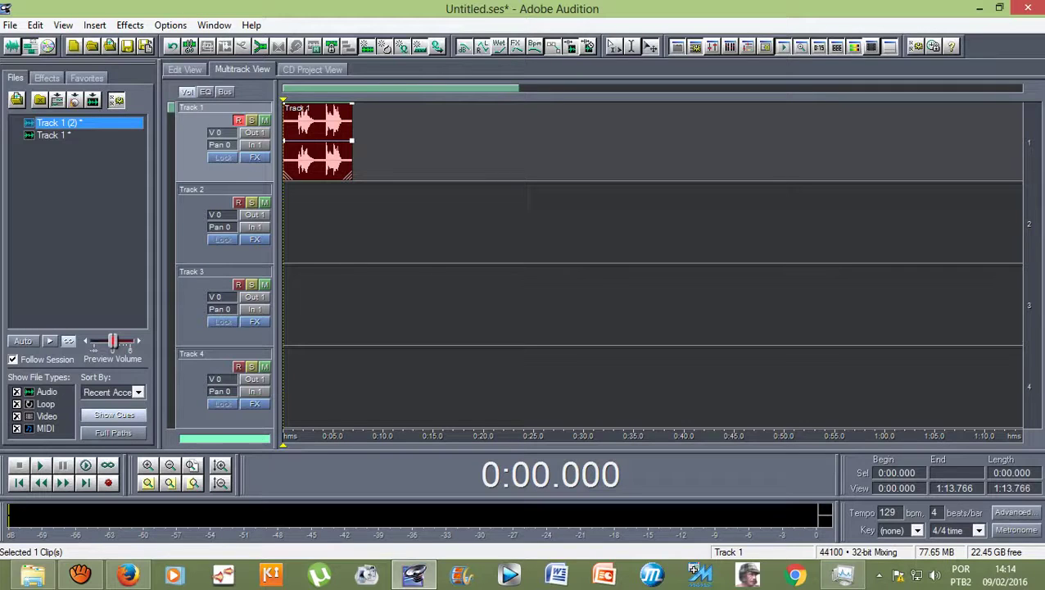
drag(57, 122, 352, 222)
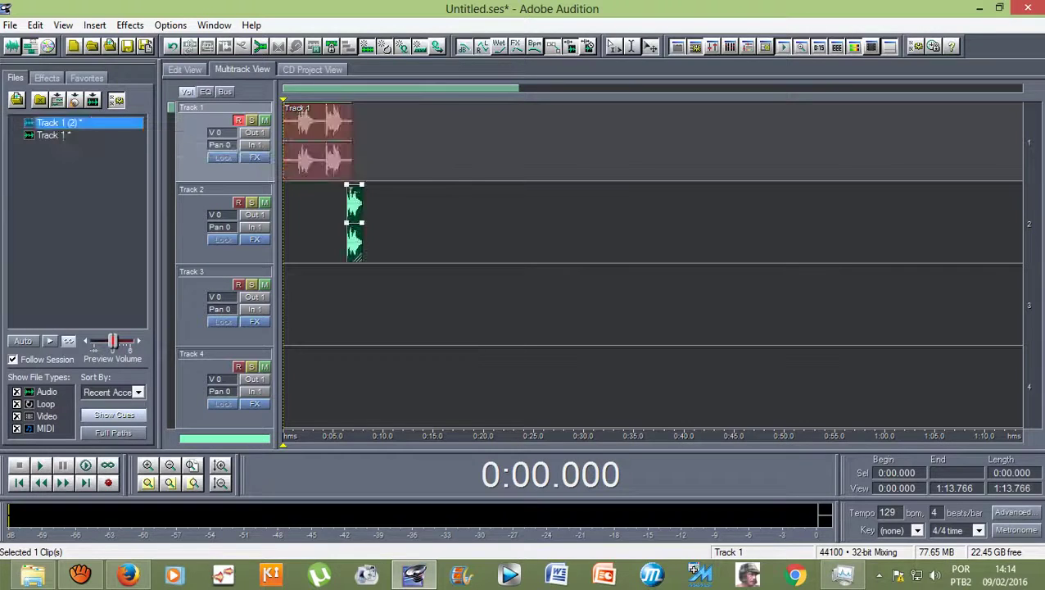
scroll(300, 115, up, 6)
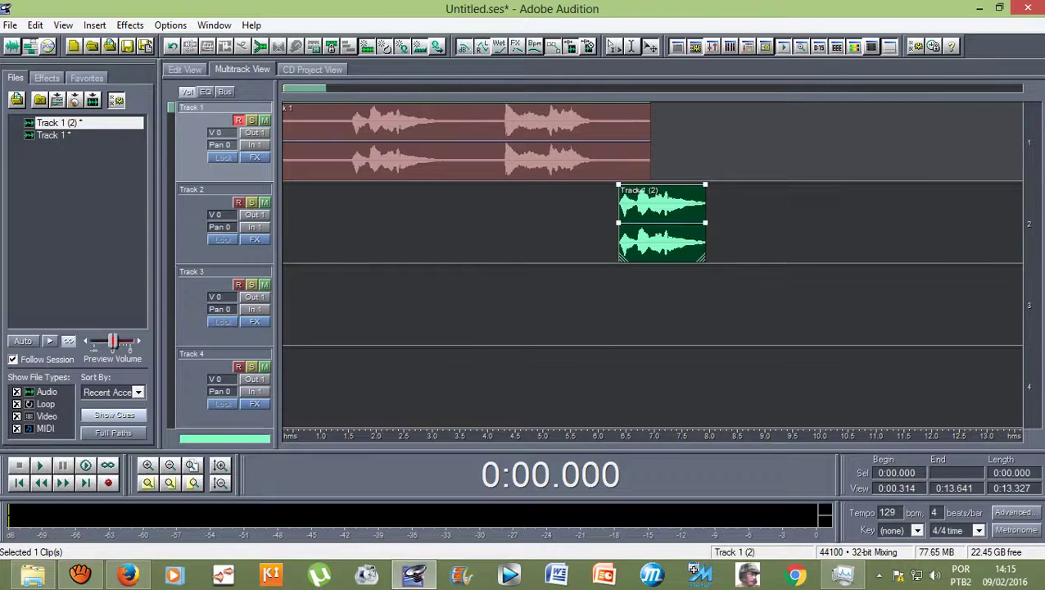
key(minus)
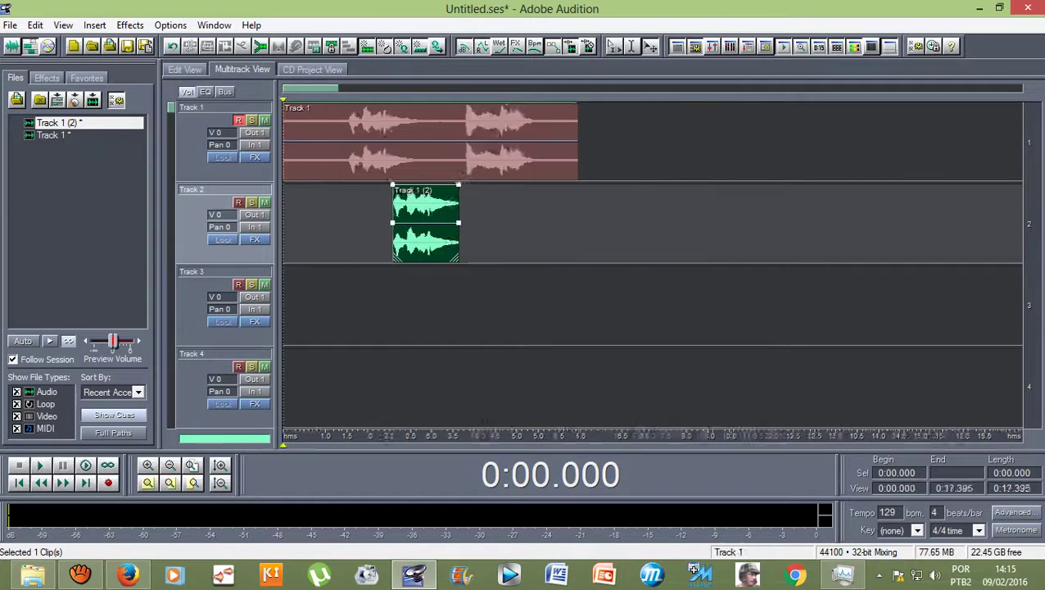
key(minus)
Shift the Track 2 clip to start at about 2.5 s and play the mix from 1.169 s.
key(space)
key(space)
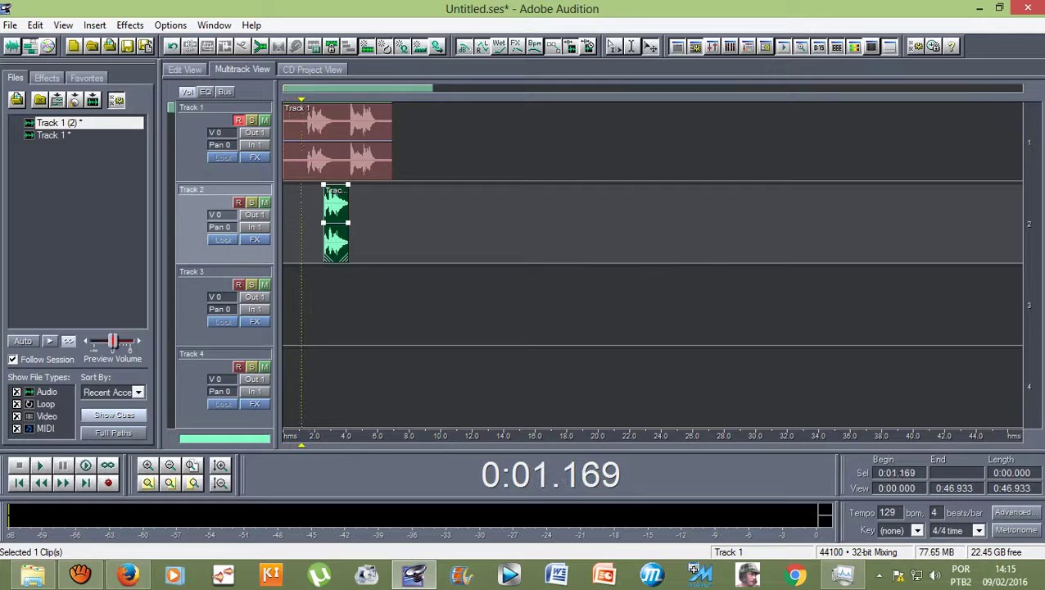
key(equal)
key(equal)
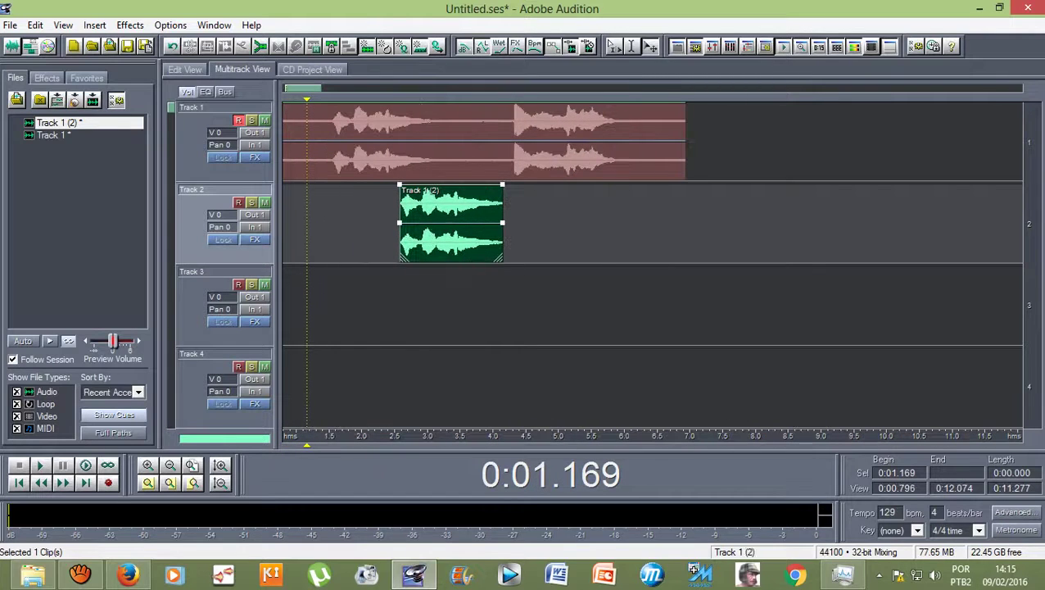
key(space)
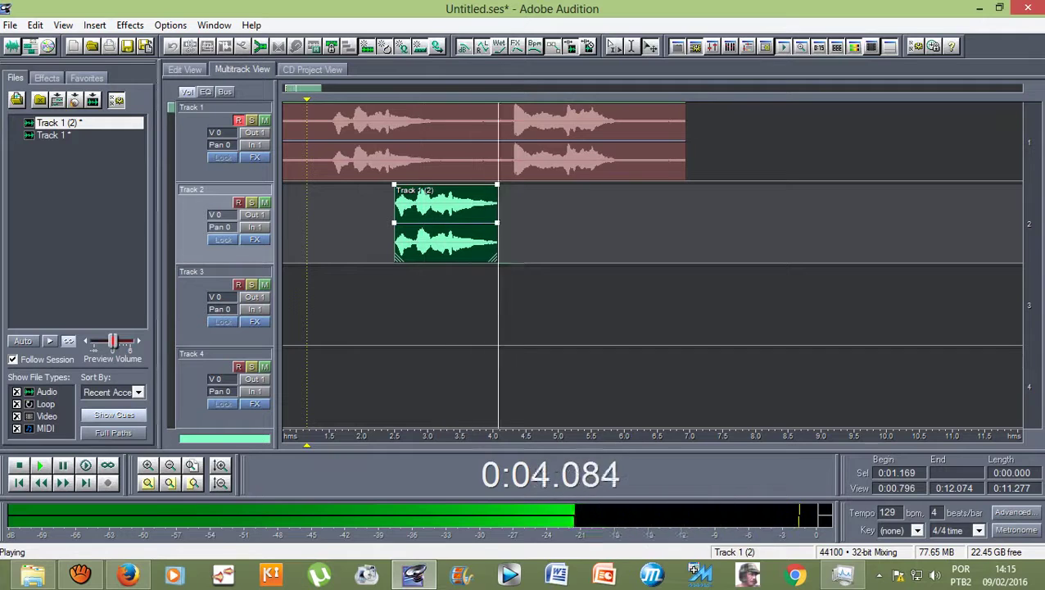
key(minus)
key(minus)
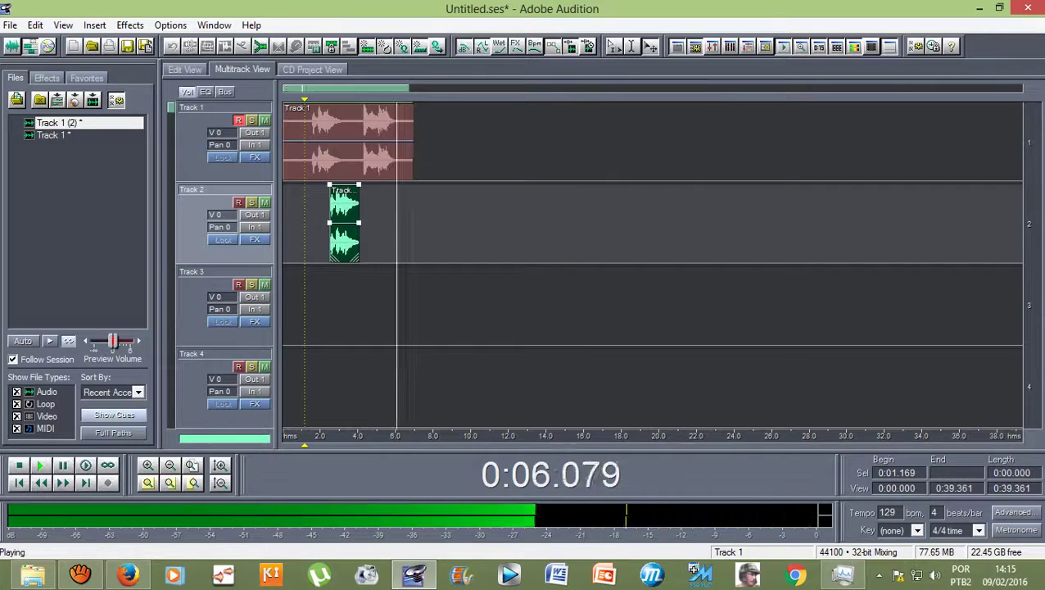
key(space)
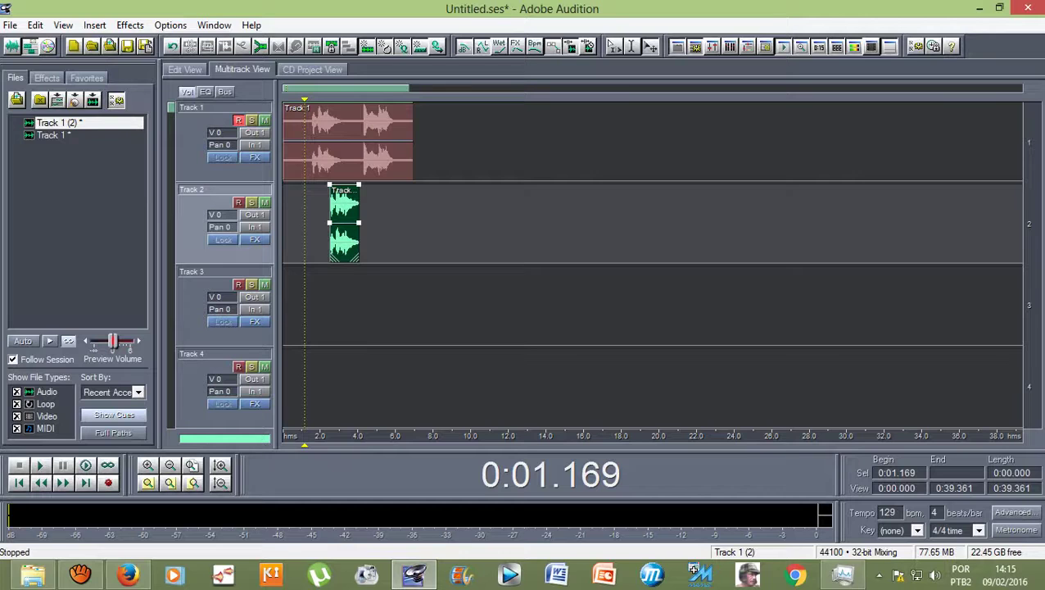
Open the Track 2 clip in the waveform editor, preview Studio Reverb with the Vocal Reverb (large) preset and apply it.
double_click(344, 218)
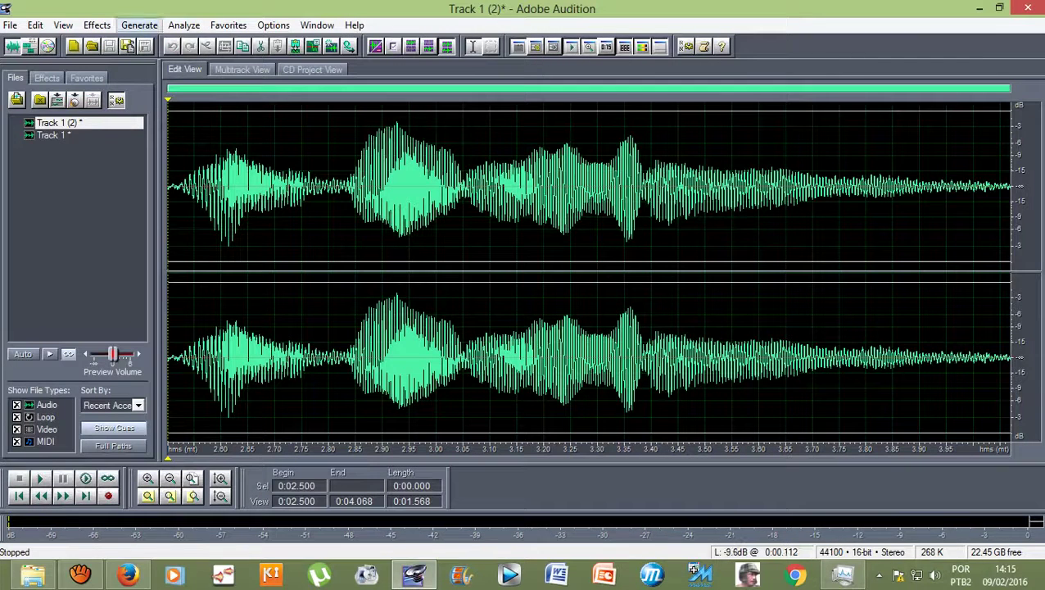
click(97, 24)
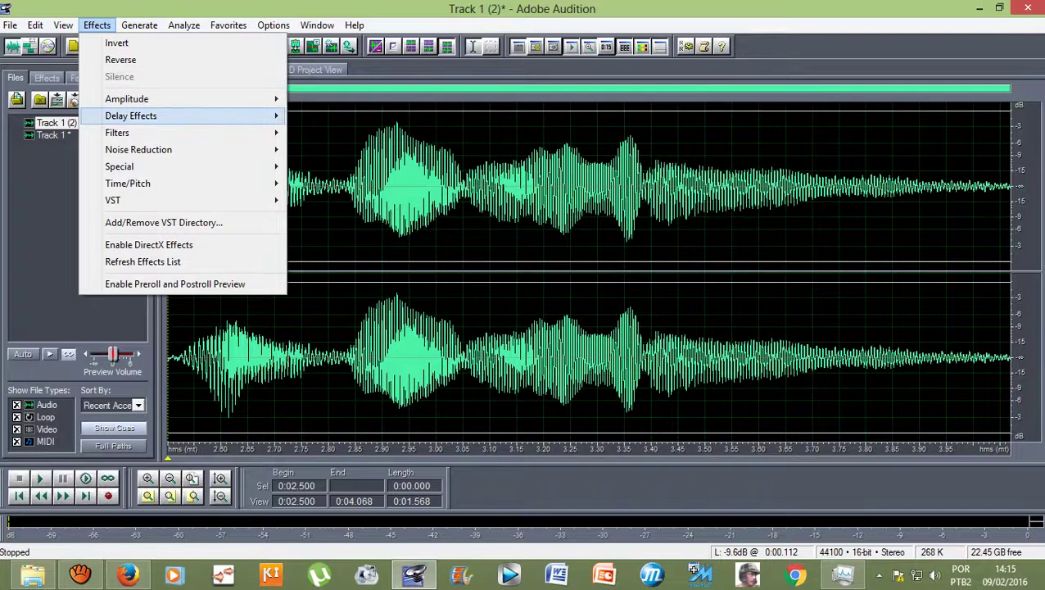
mouse_move(131, 116)
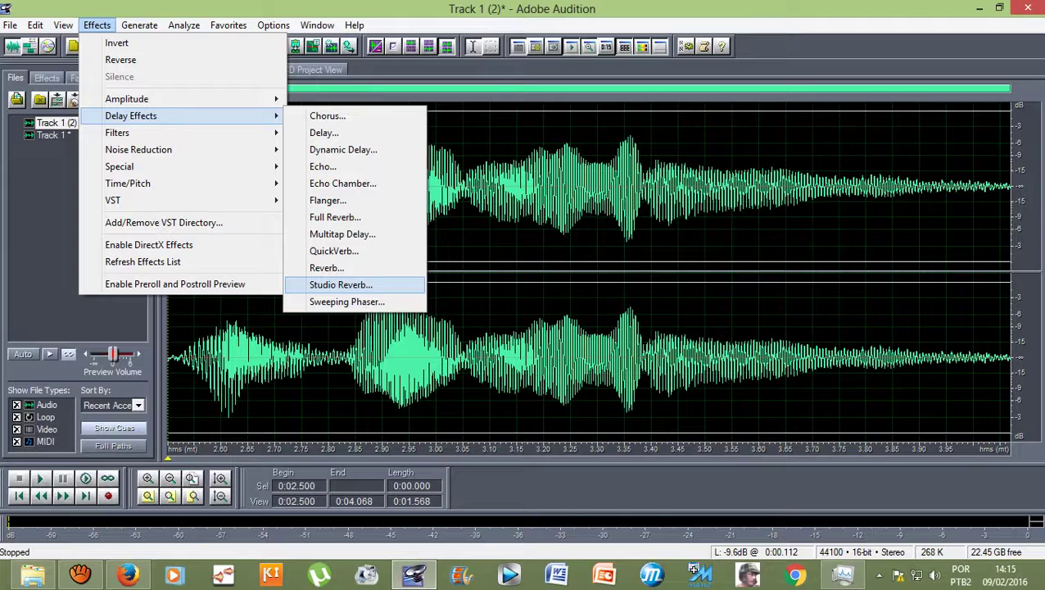
click(341, 284)
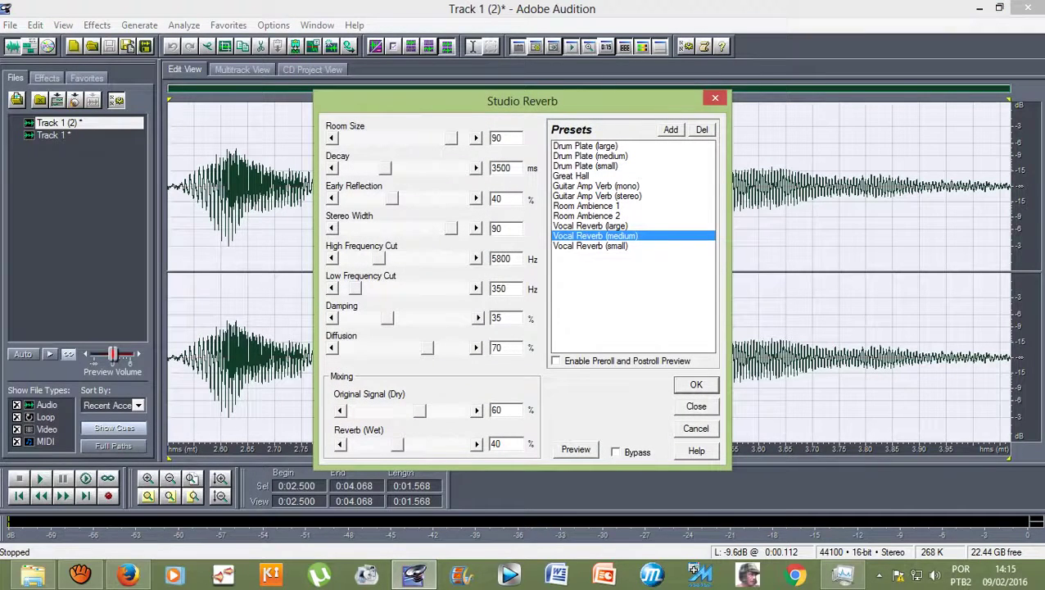
click(591, 226)
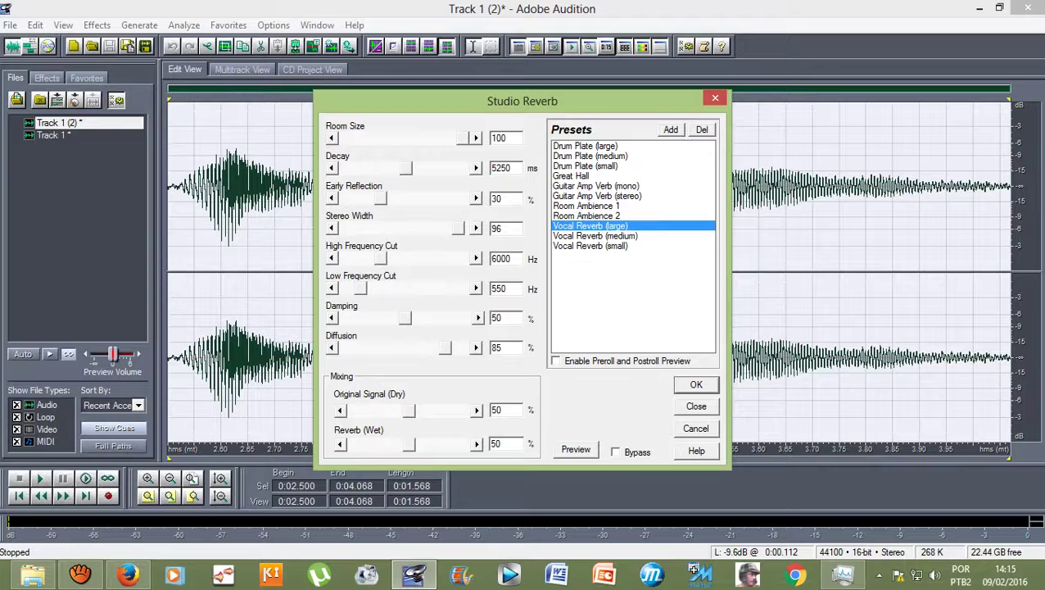
click(576, 449)
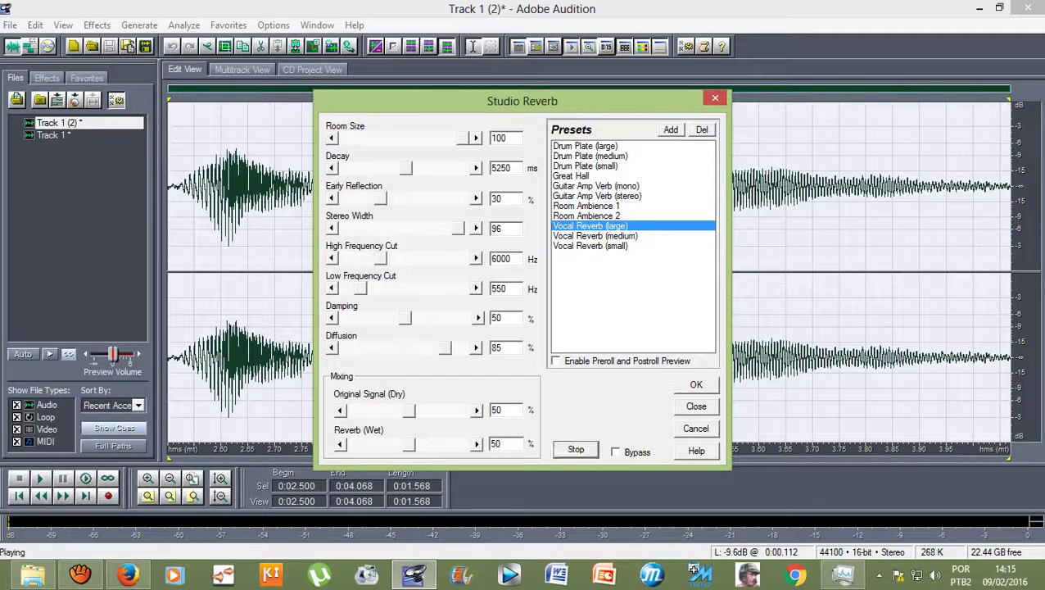
click(695, 384)
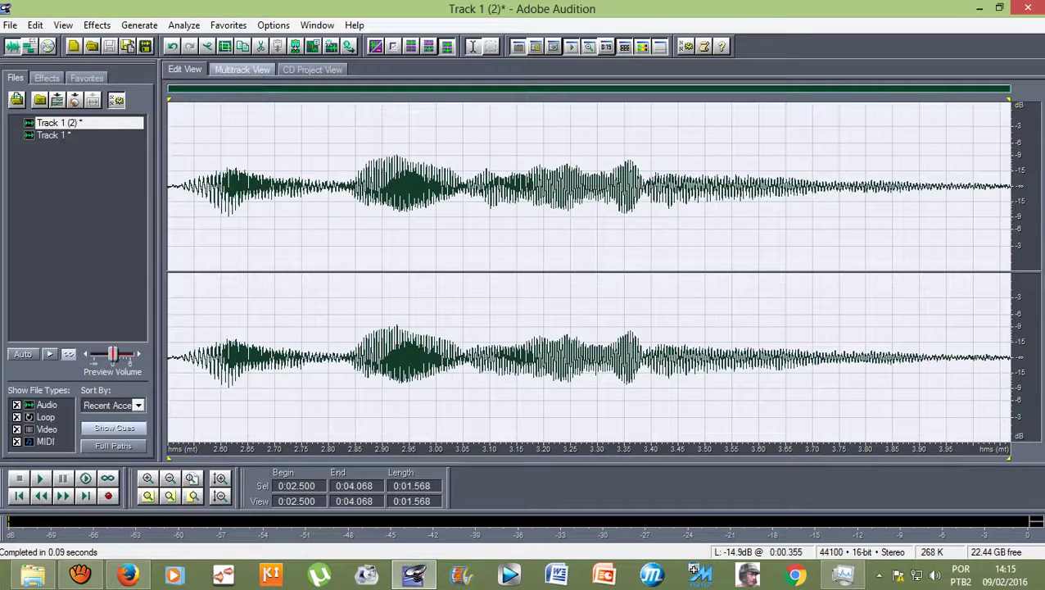
Return to the multitrack session and play the mix from about 1.06 s to hear the reverberated clip.
click(243, 69)
key(Left)
key(Left)
key(Left)
key(Left)
key(Left)
key(Left)
key(Left)
key(Left)
key(Left)
key(Left)
key(Left)
key(Left)
key(Left)
key(Left)
key(Left)
key(Left)
key(Left)
key(Left)
key(Left)
key(Left)
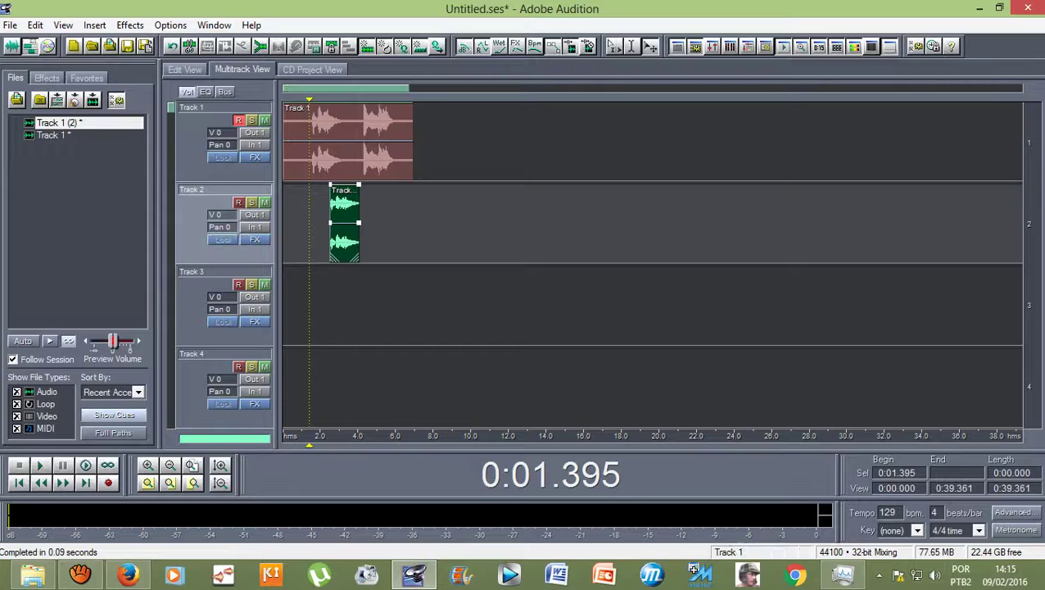
key(Left)
key(Left)
key(Left)
key(Left)
key(Left)
key(Left)
key(Left)
key(Left)
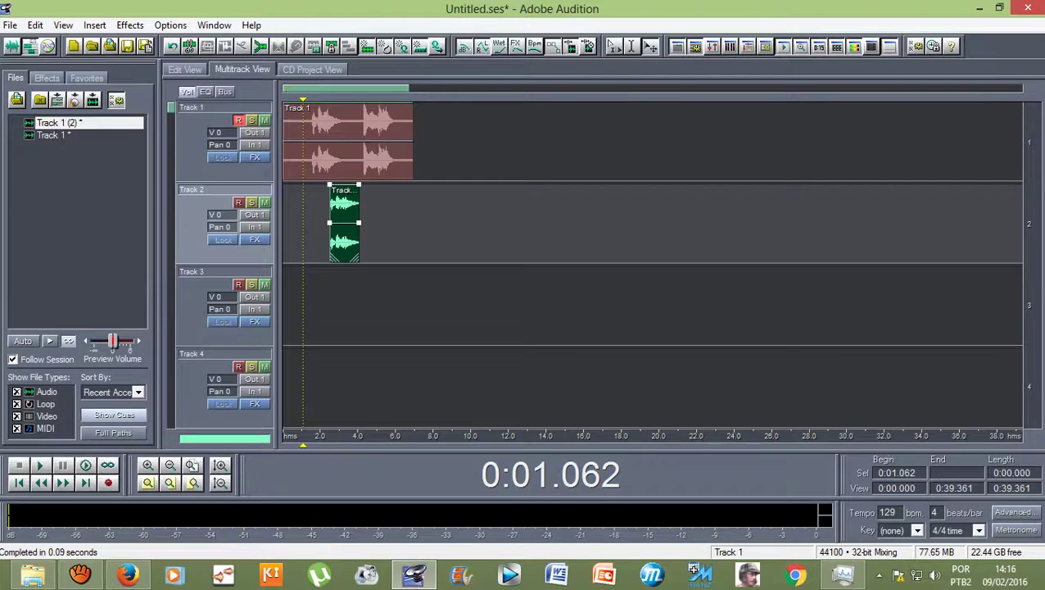
key(space)
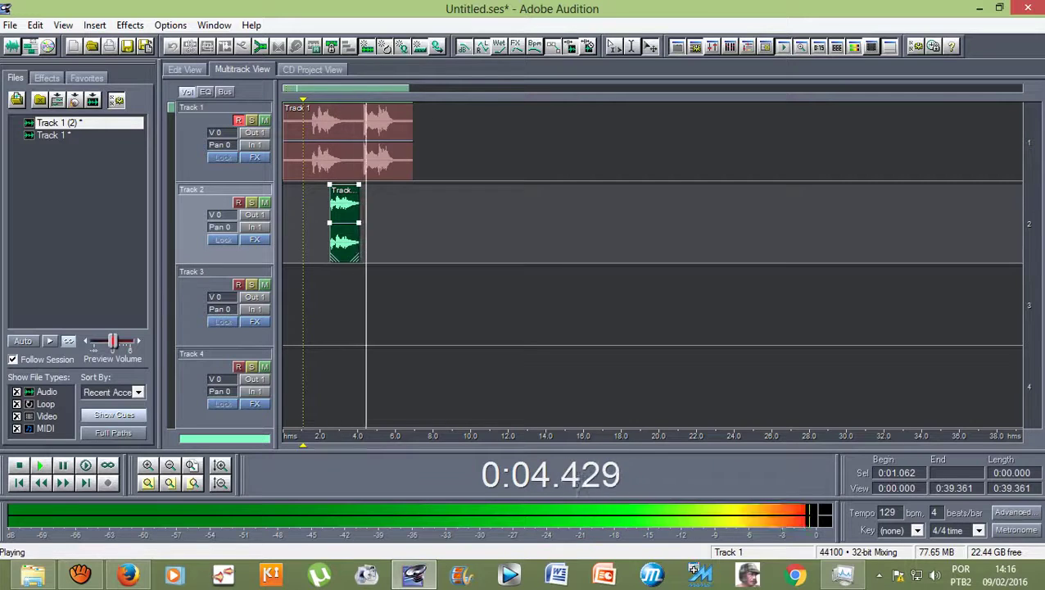
key(space)
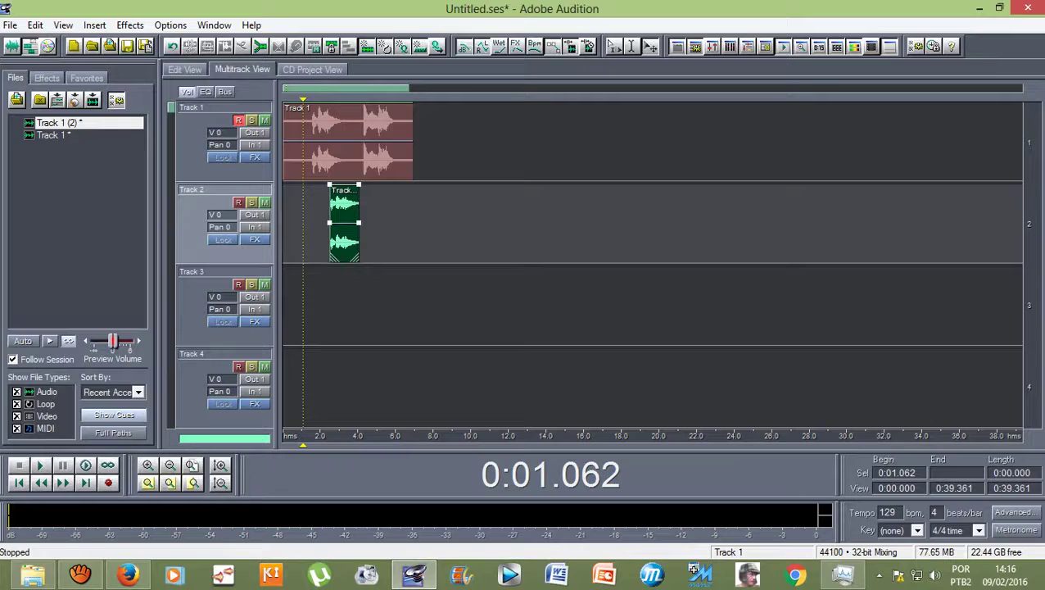
Open the Track 1 recording in the waveform editor and copy the second phrase, about 4.32 s to 5.9 s, to a new file.
drag(303, 99, 360, 99)
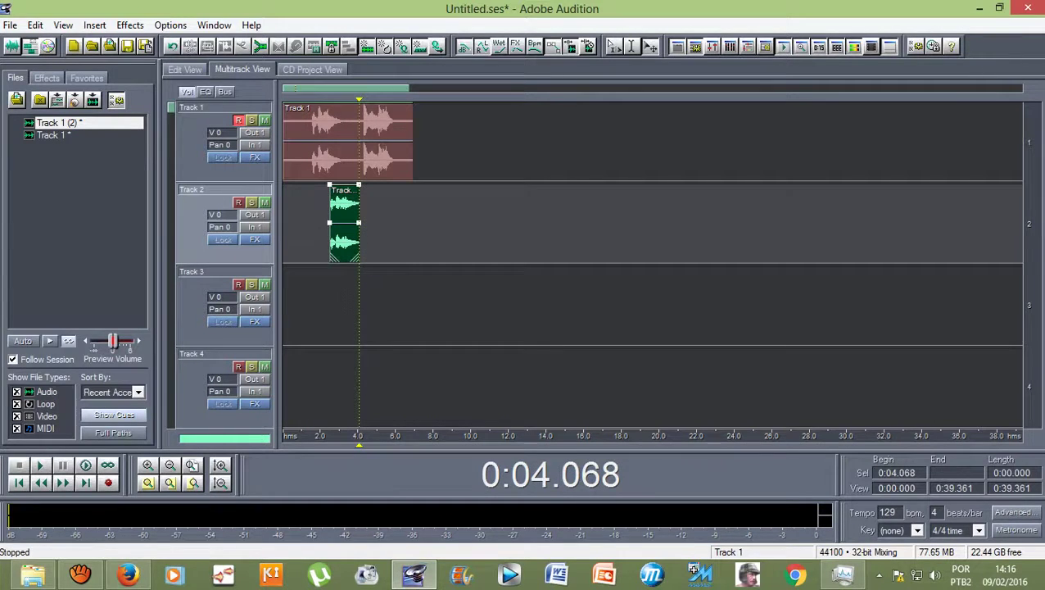
double_click(372, 151)
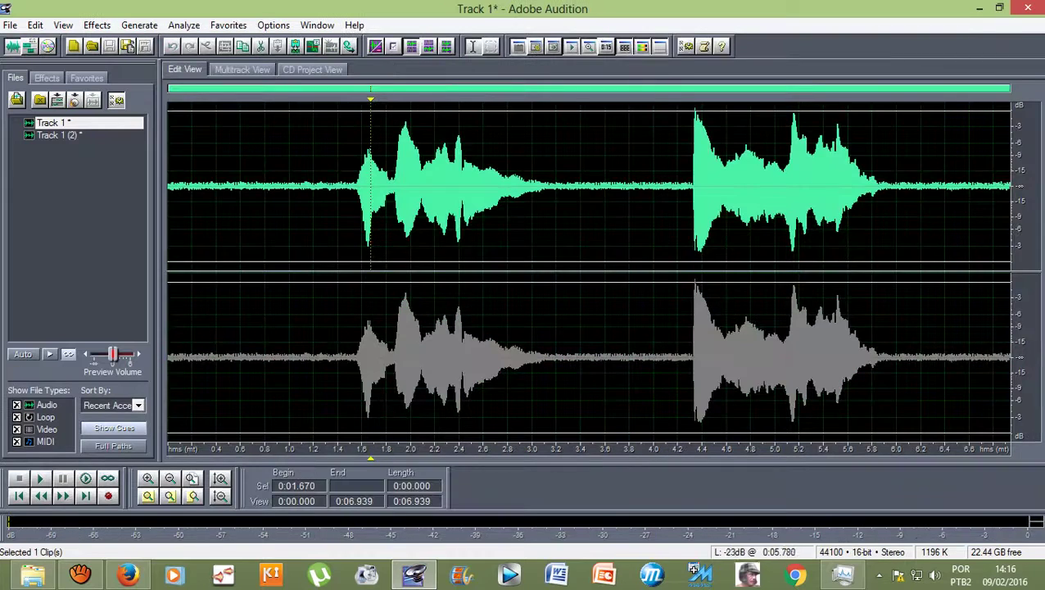
drag(883, 185, 694, 185)
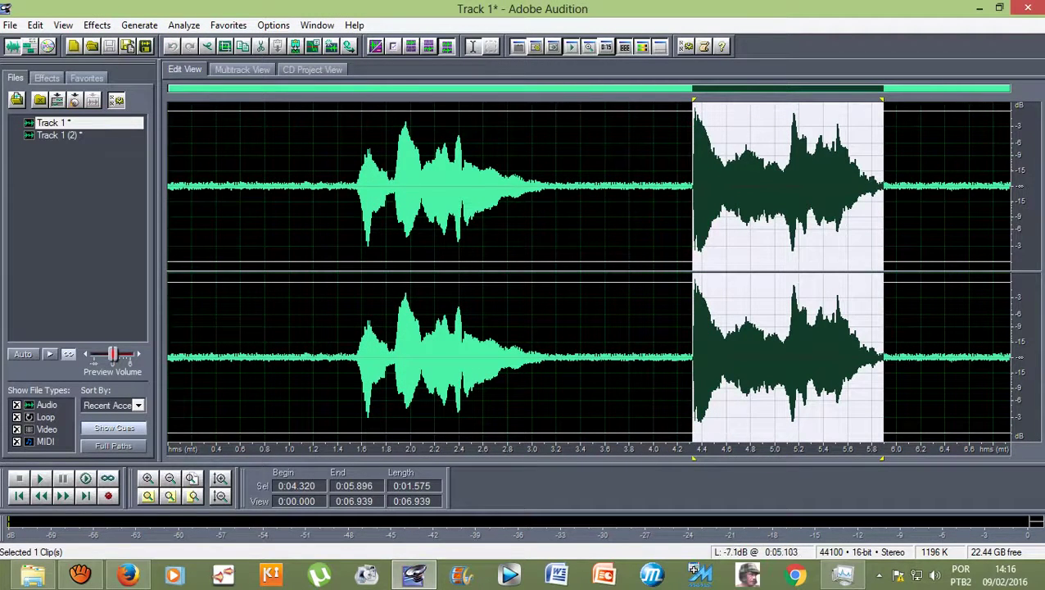
right_click(786, 202)
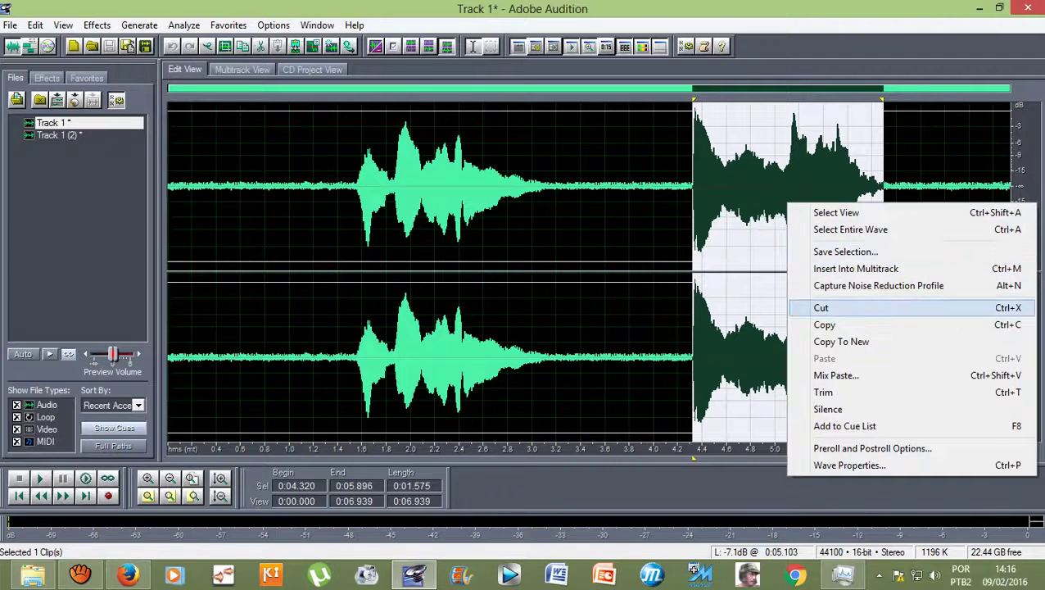
click(842, 341)
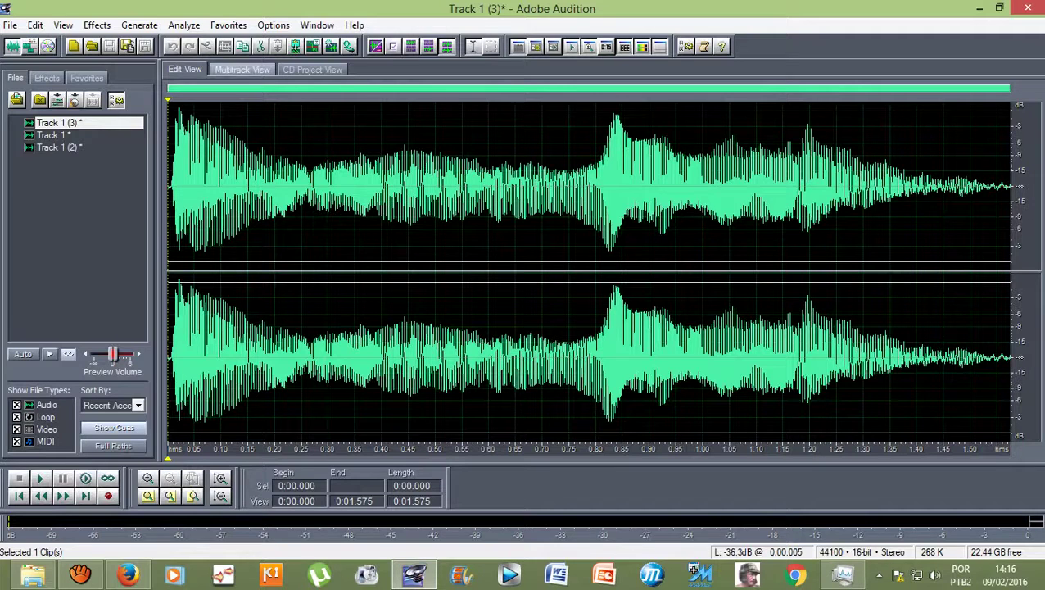
Return to the multitrack session and place the copied file Track 1 (3) on Track 2, starting at about 5.36 s.
click(242, 68)
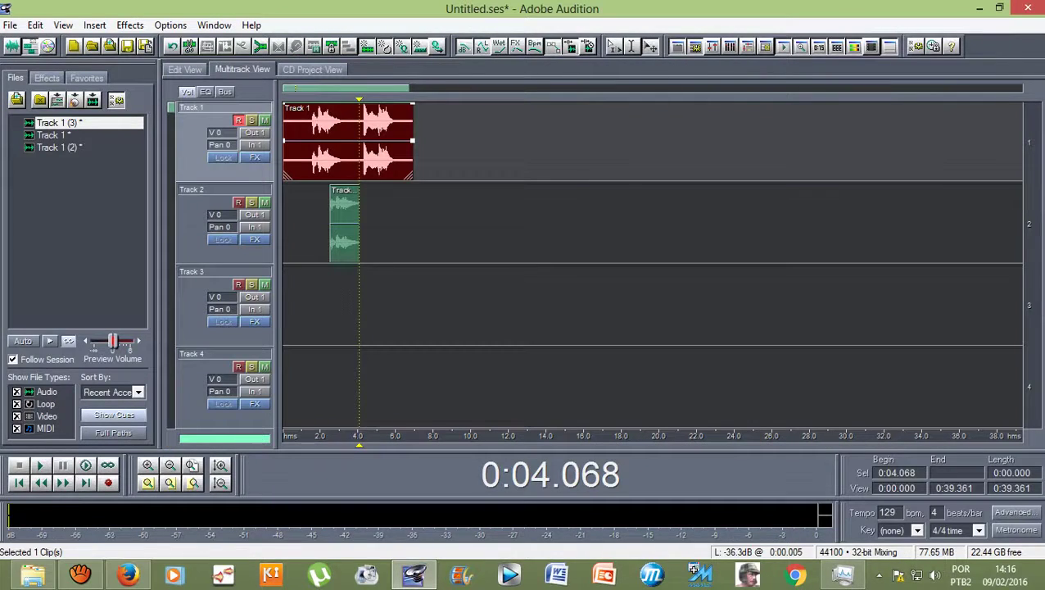
mouse_move(53, 134)
mouse_down()
mouse_move(193, 133)
mouse_move(385, 172)
mouse_move(394, 212)
mouse_move(444, 193)
mouse_up()
scroll(355, 156, up, 4)
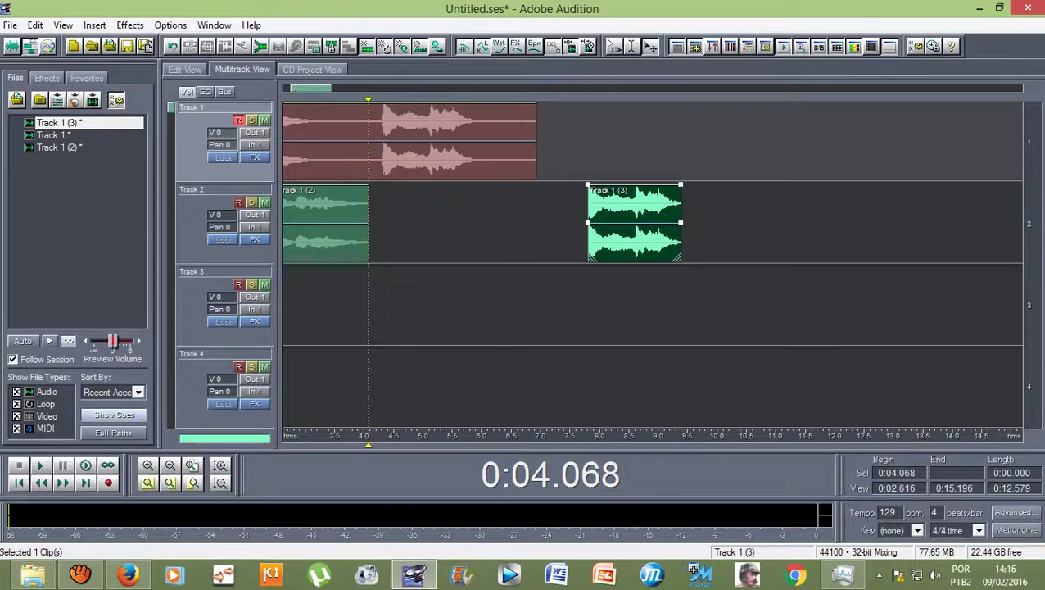
drag(625, 209, 486, 214)
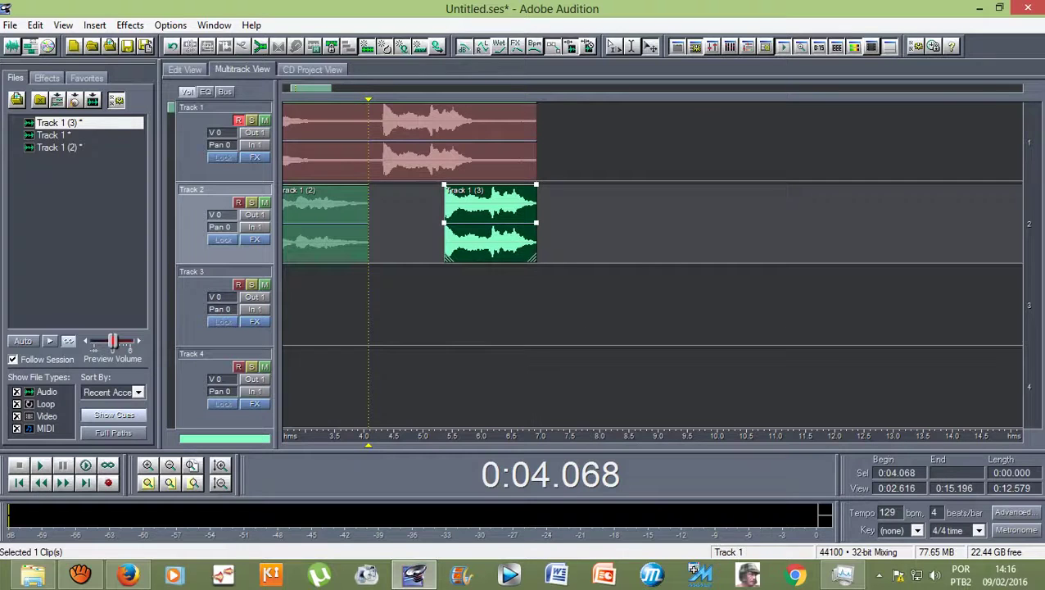
Play the mix from 4.068 s to check the timing of the second echo, then stop playback.
key(space)
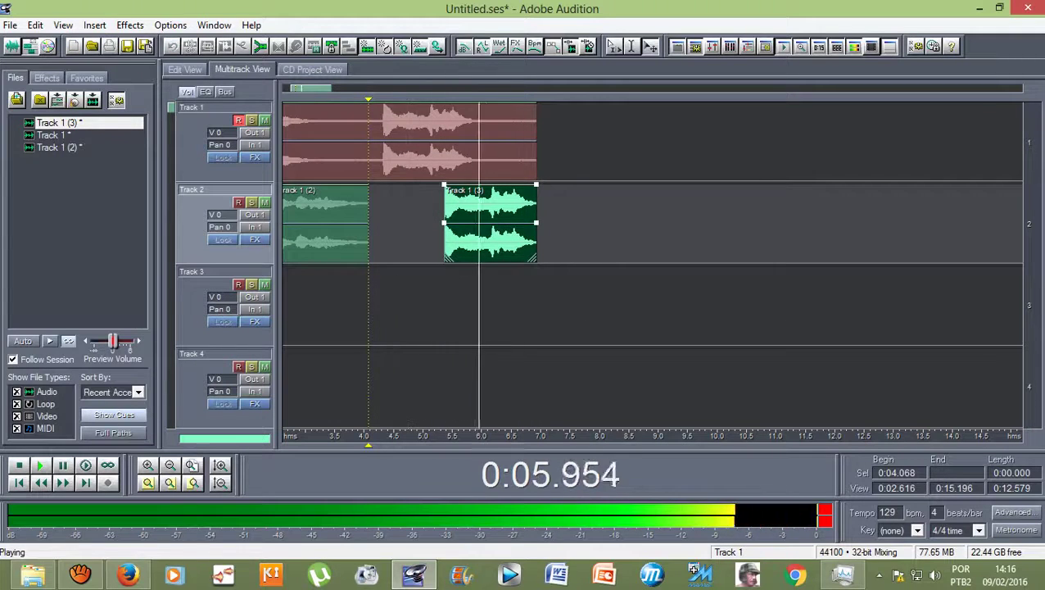
scroll(453, 215, down, 4)
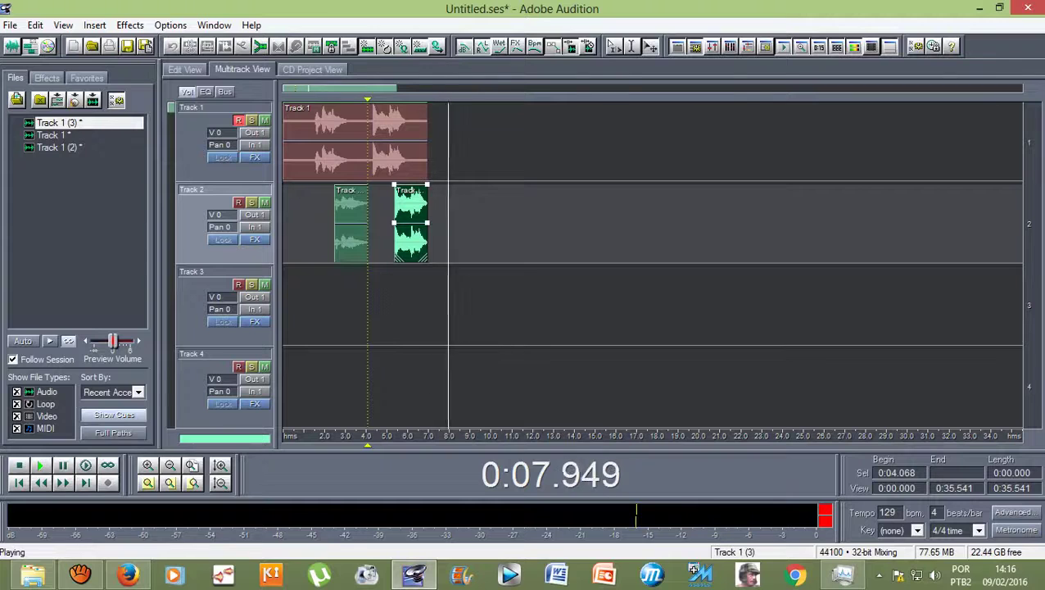
key(space)
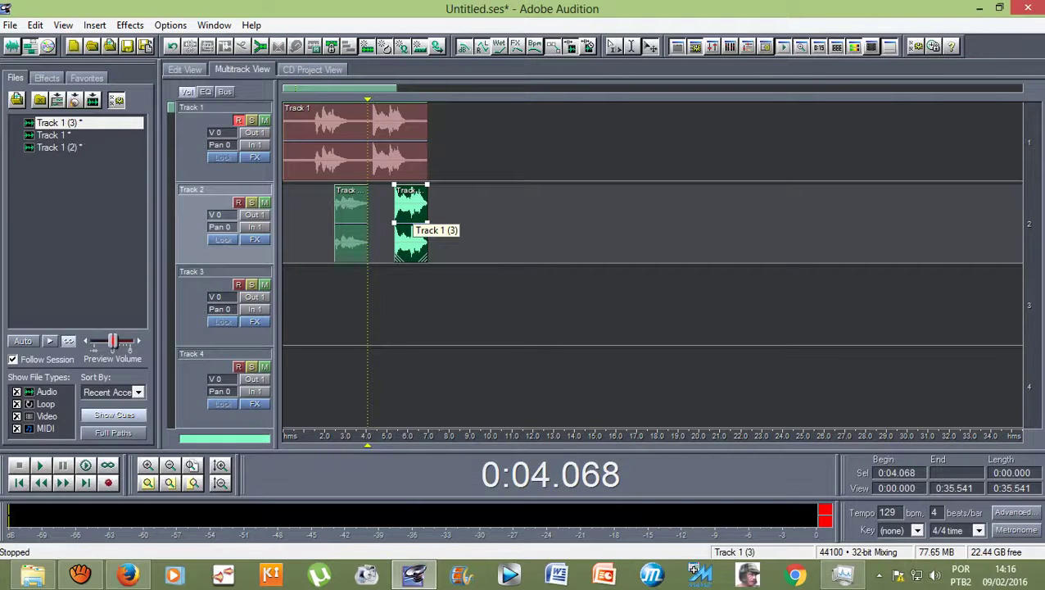
Open the Track 1 (3) clip from Track 2 in the waveform editor.
double_click(410, 217)
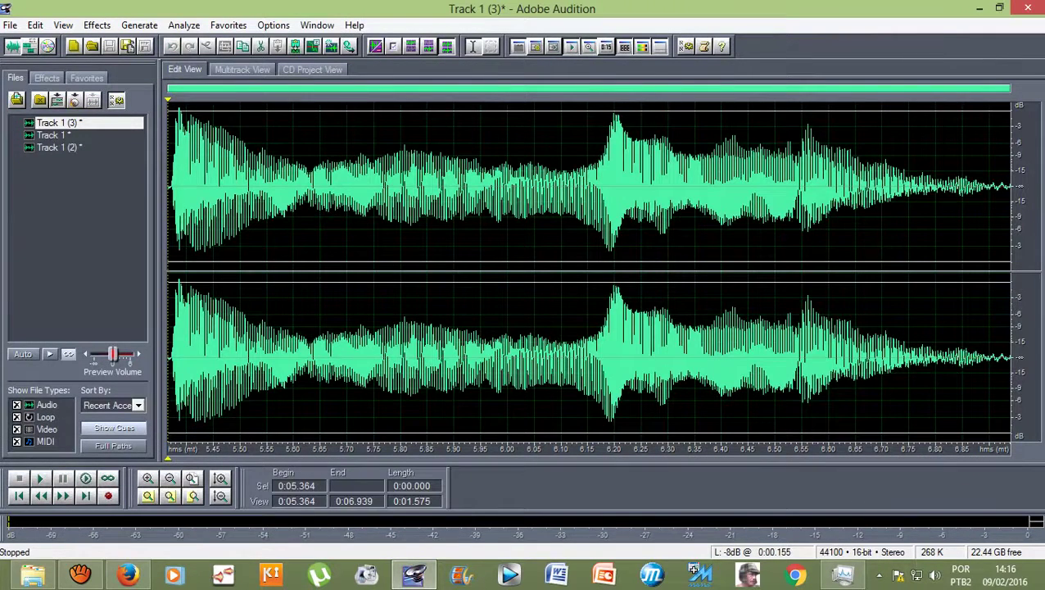
click(242, 70)
double_click(410, 217)
Try Studio Reverb with the Vocal Reverb (large) preset on the whole clip and undo it.
click(97, 25)
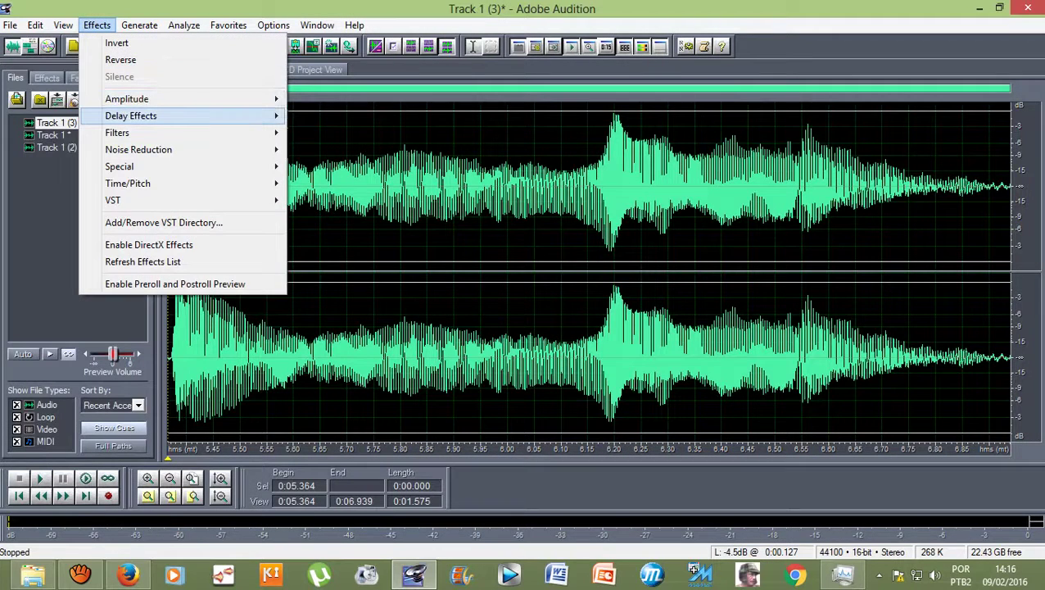
mouse_move(131, 117)
click(341, 284)
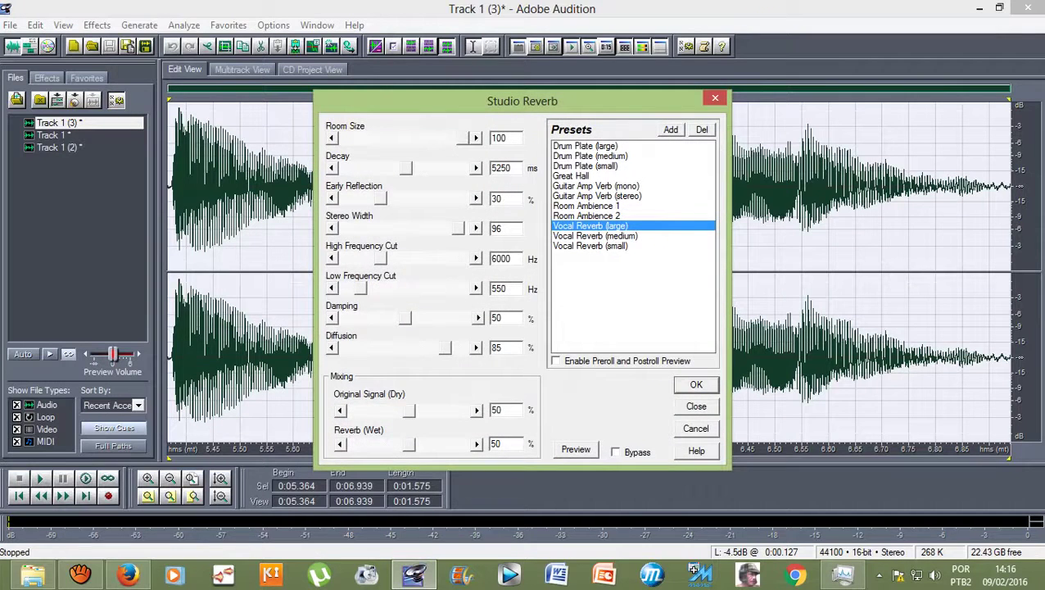
click(695, 384)
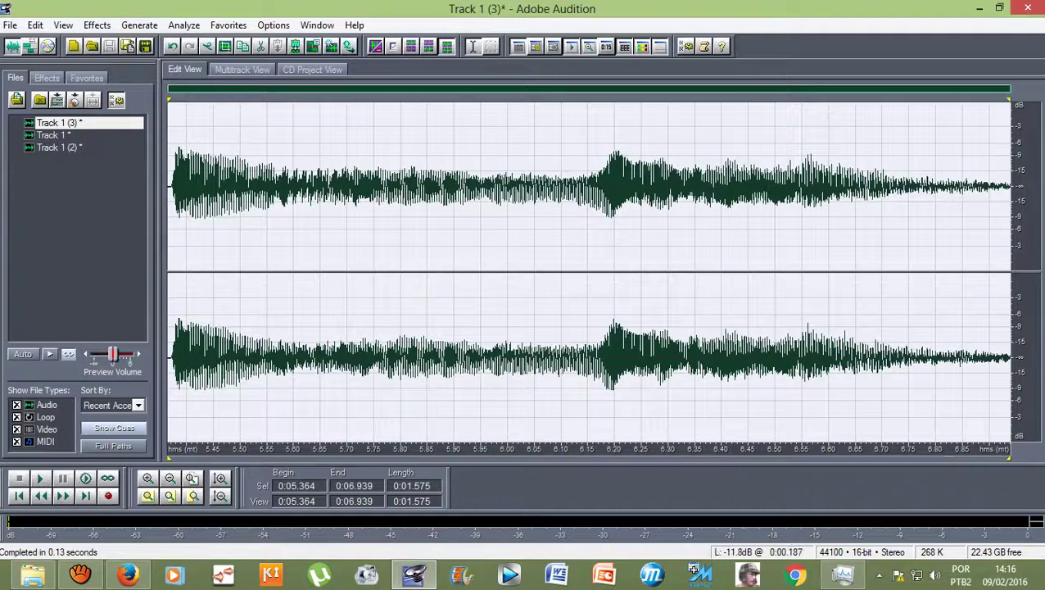
click(172, 47)
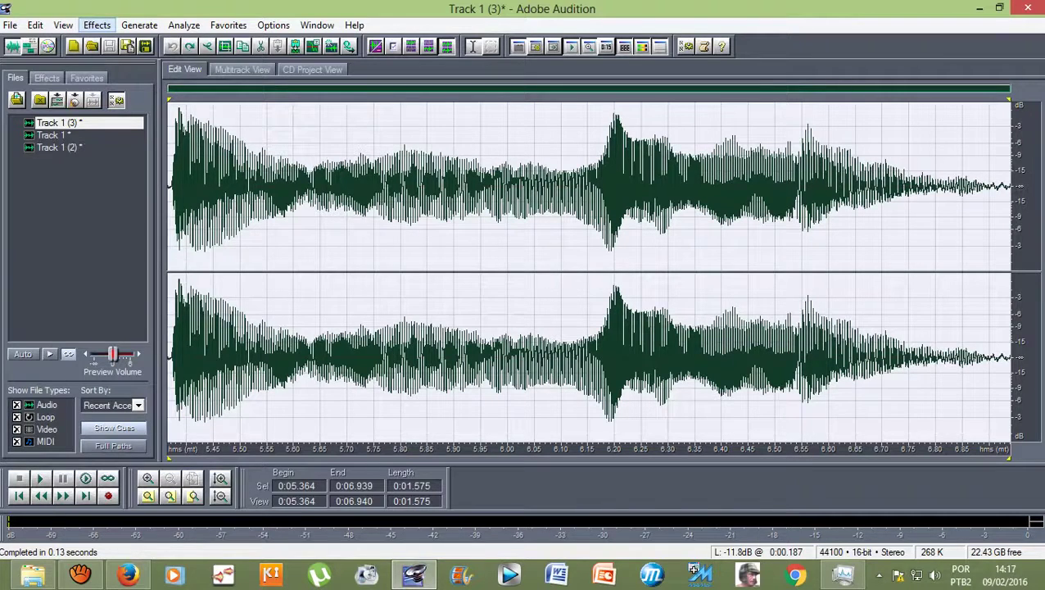
Start a Multitap Delay on the clip and preview it with the Separate Bass/Treble Echo preset.
click(97, 25)
mouse_move(131, 115)
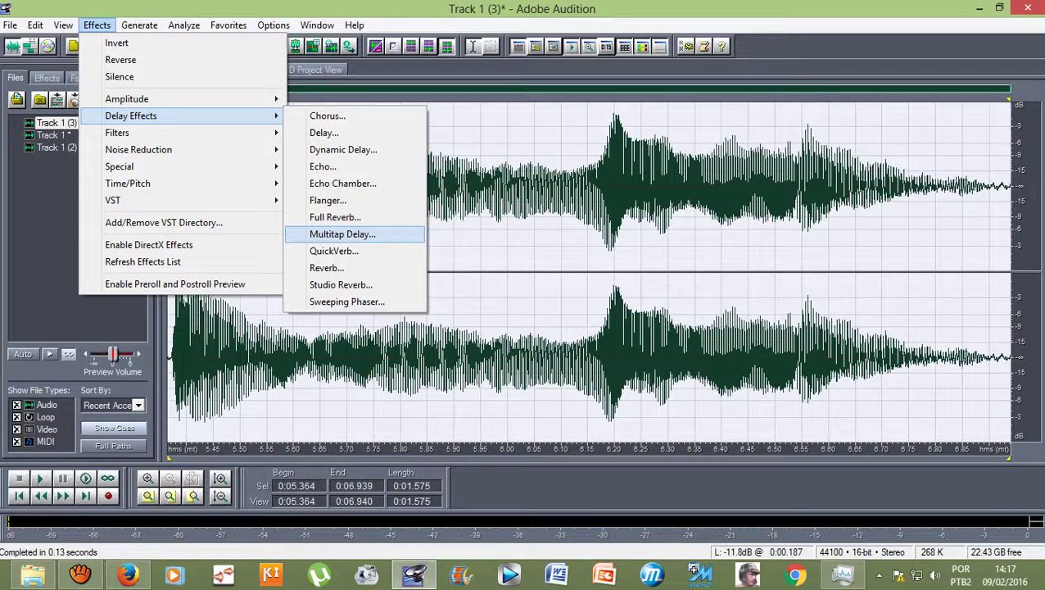
click(342, 234)
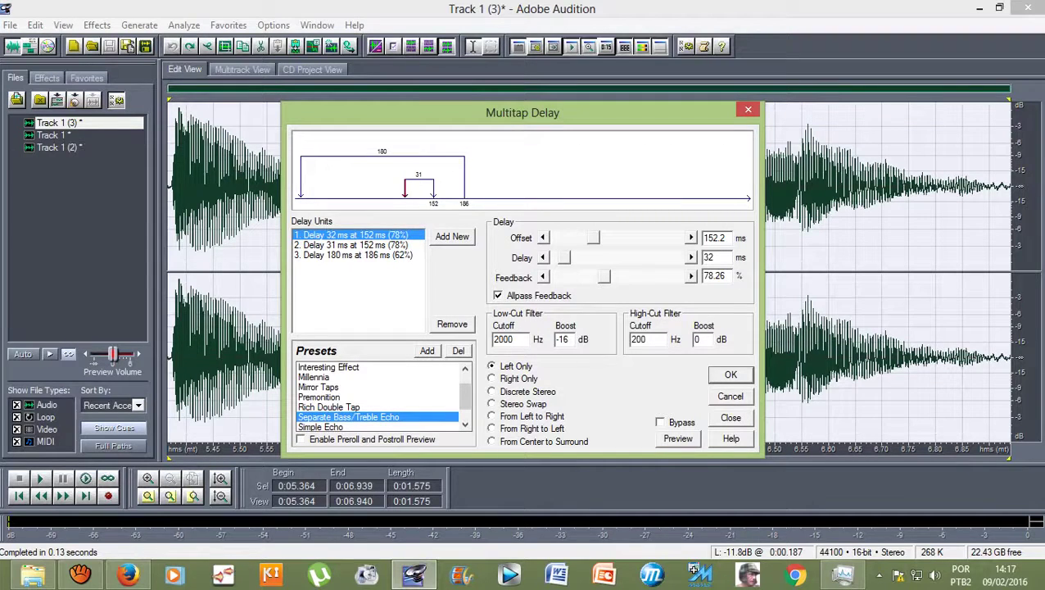
click(678, 440)
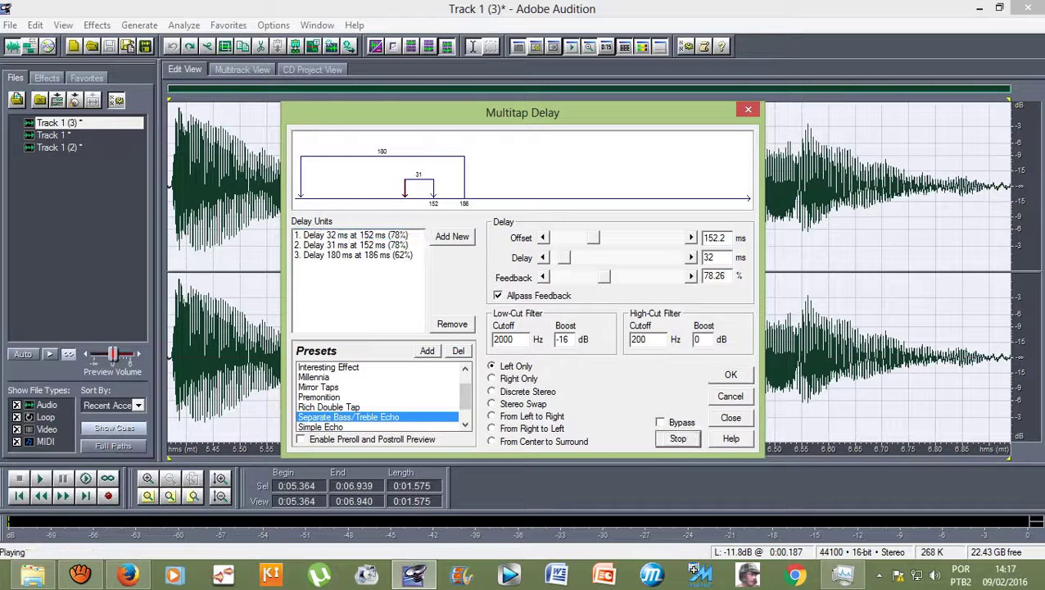
Audition the Simple Echo, Ultimate Feedback, Premonition and Mirror Taps presets of the Multitap Delay.
click(321, 427)
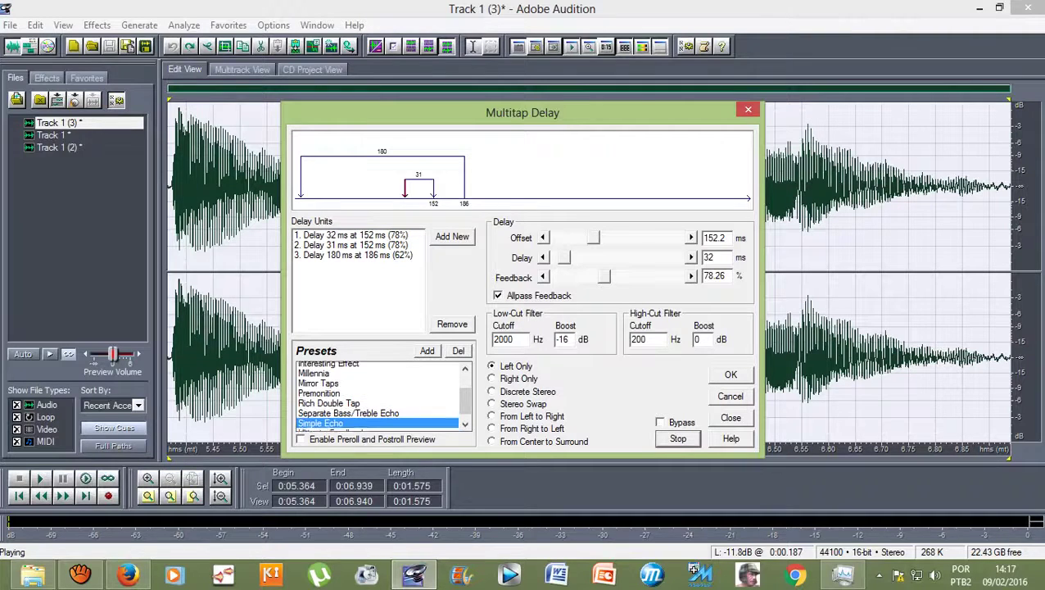
click(332, 427)
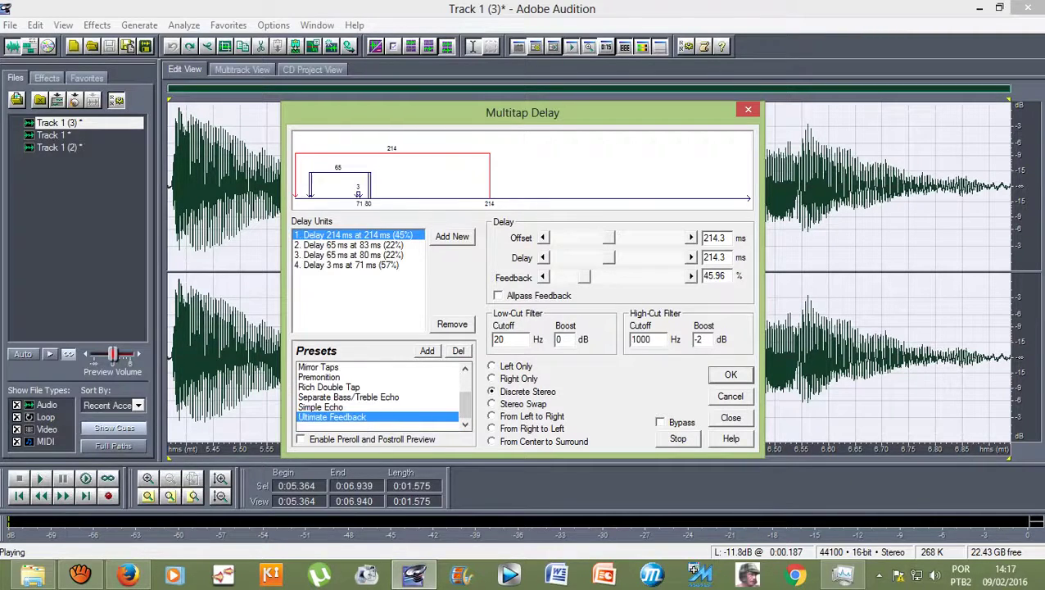
click(319, 378)
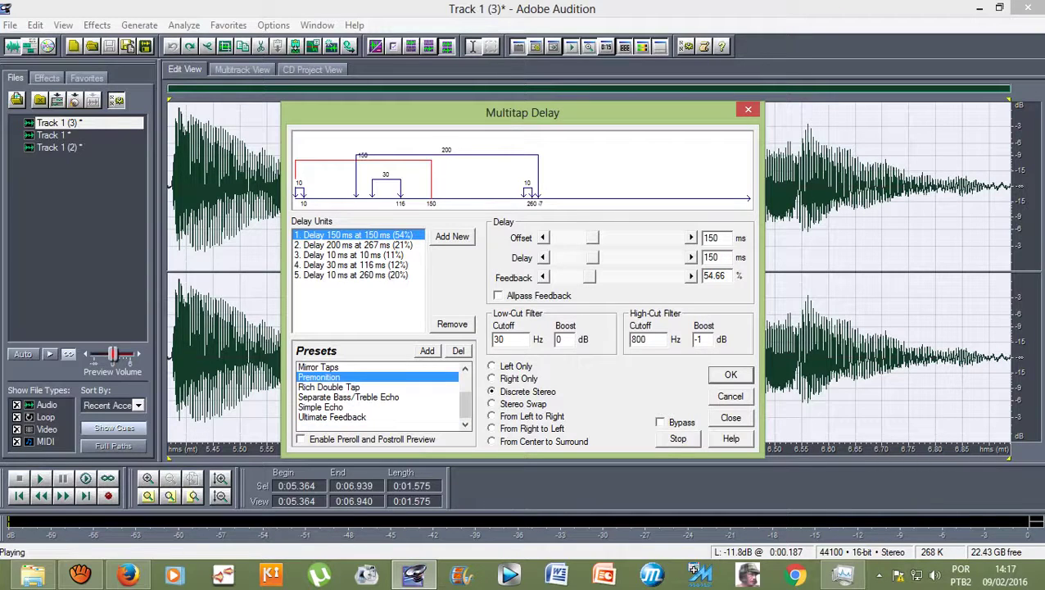
click(319, 367)
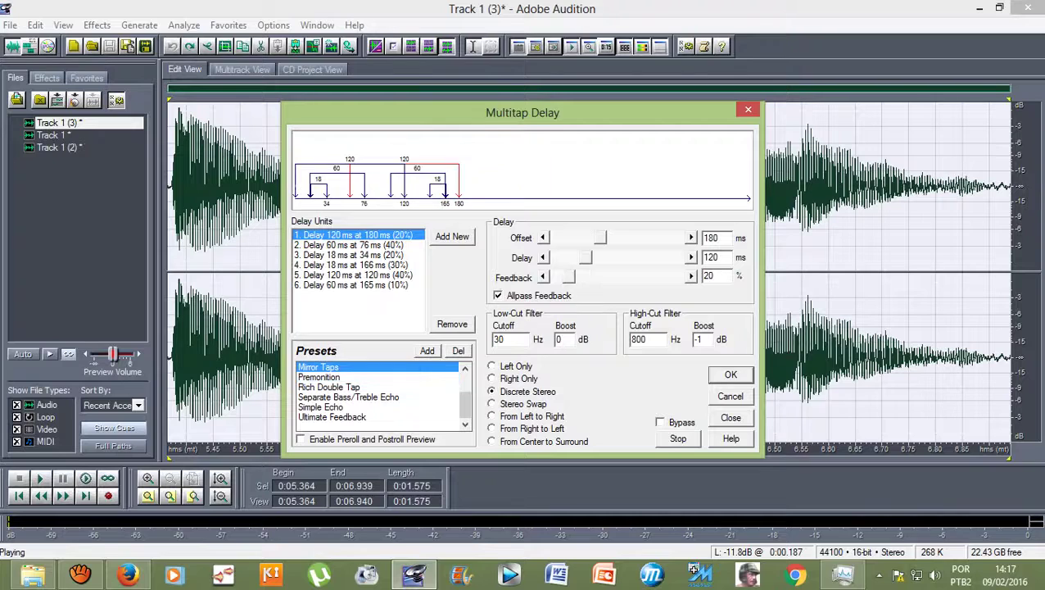
Compare the Millennia, Interesting Effect and Gymnasium presets and apply the Multitap Delay with Interesting Effect.
scroll(377, 396, up, 1)
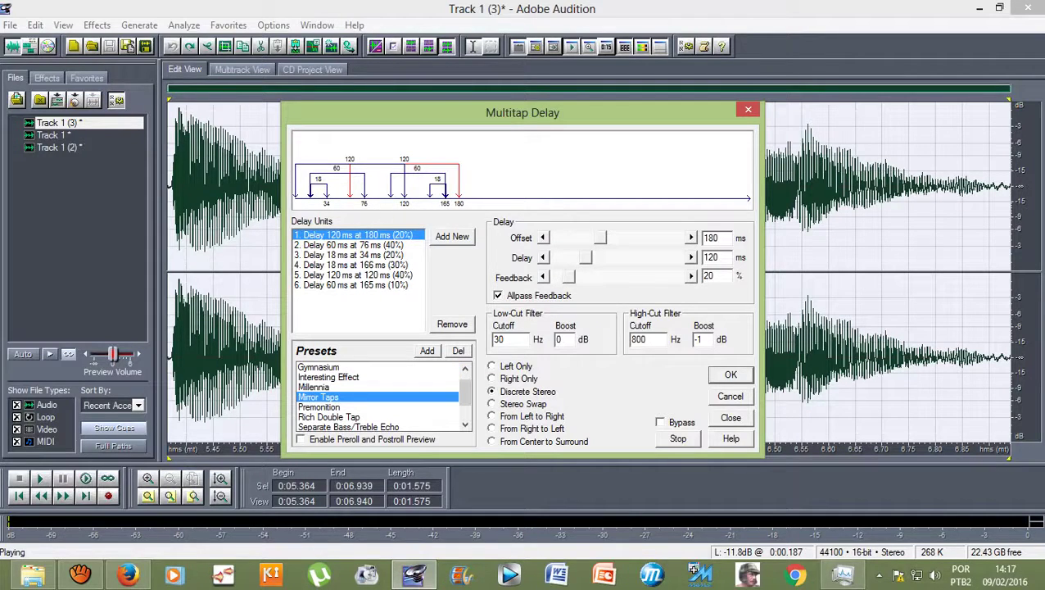
click(315, 386)
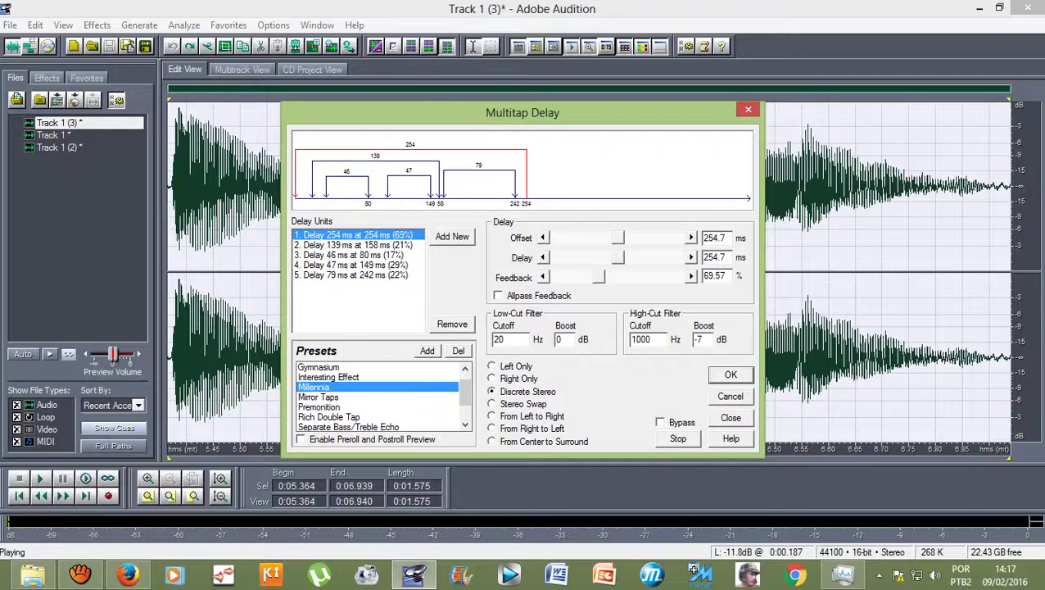
click(328, 377)
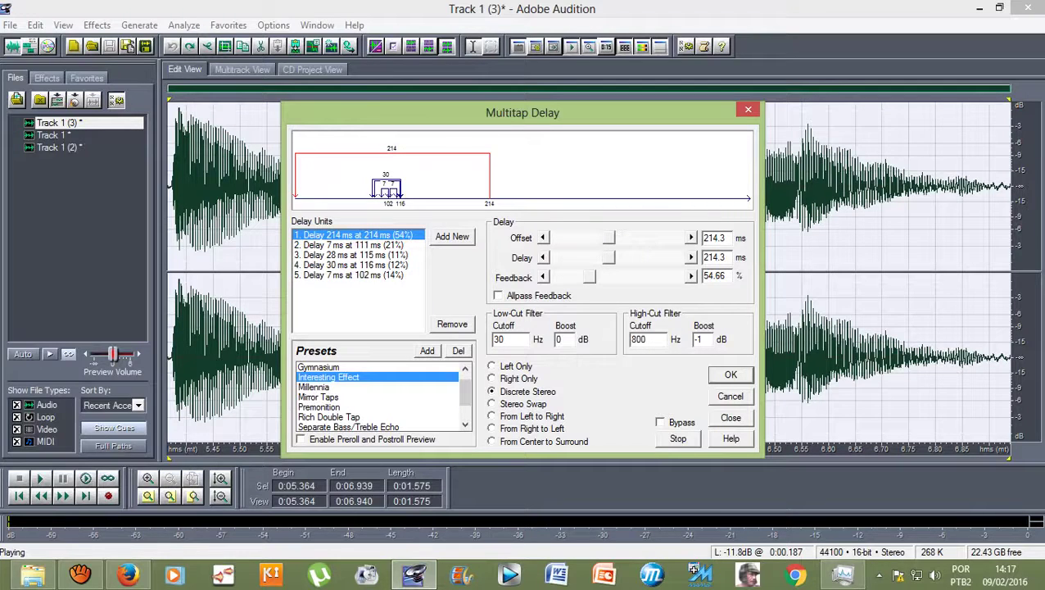
click(318, 367)
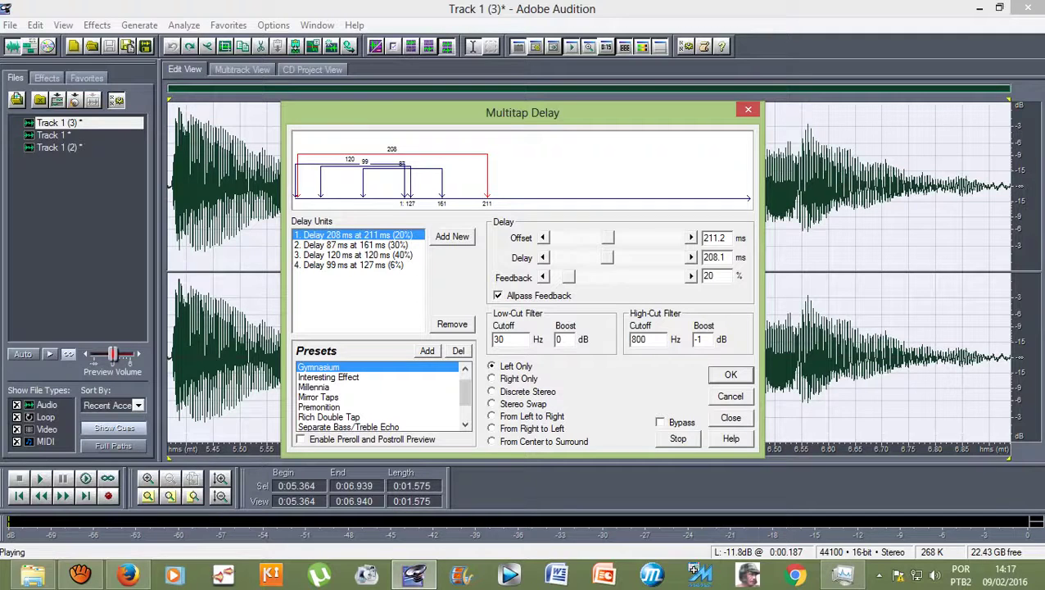
click(329, 377)
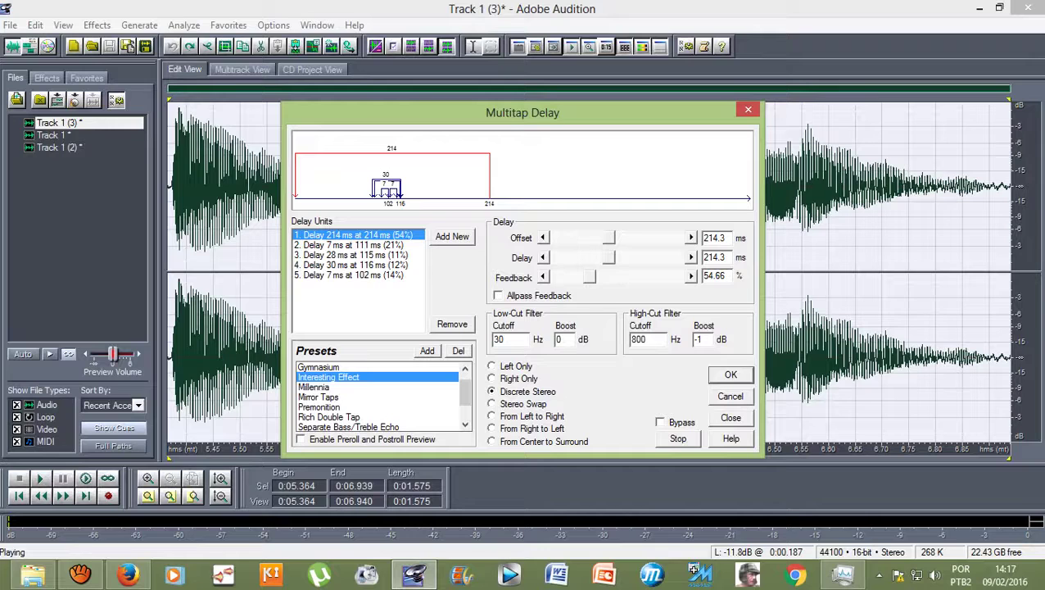
key(Return)
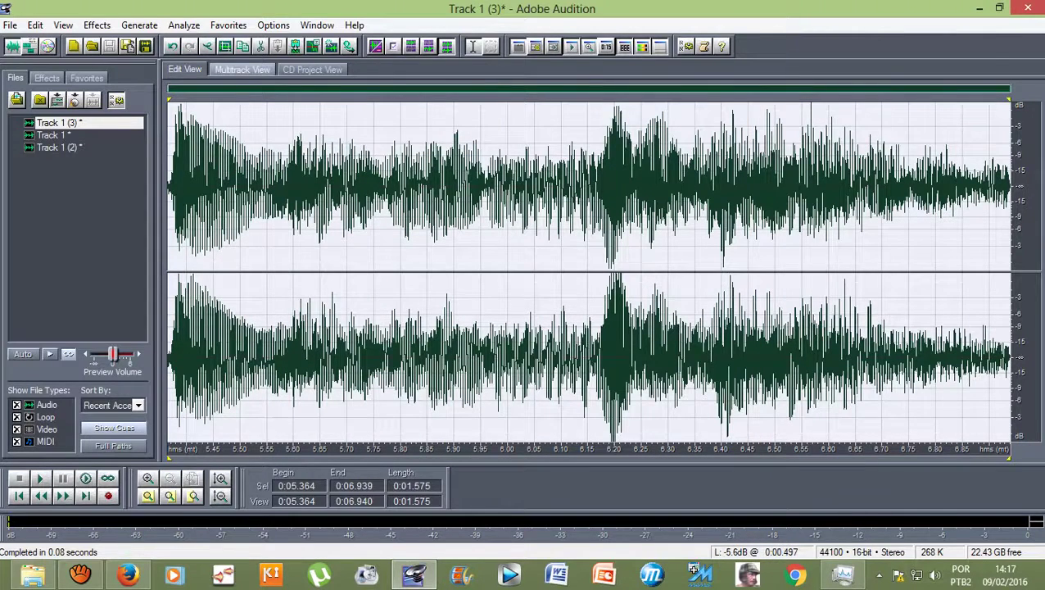
Return to the multitrack session, clear the time selection and set the playback position to about 5.28 s.
click(242, 70)
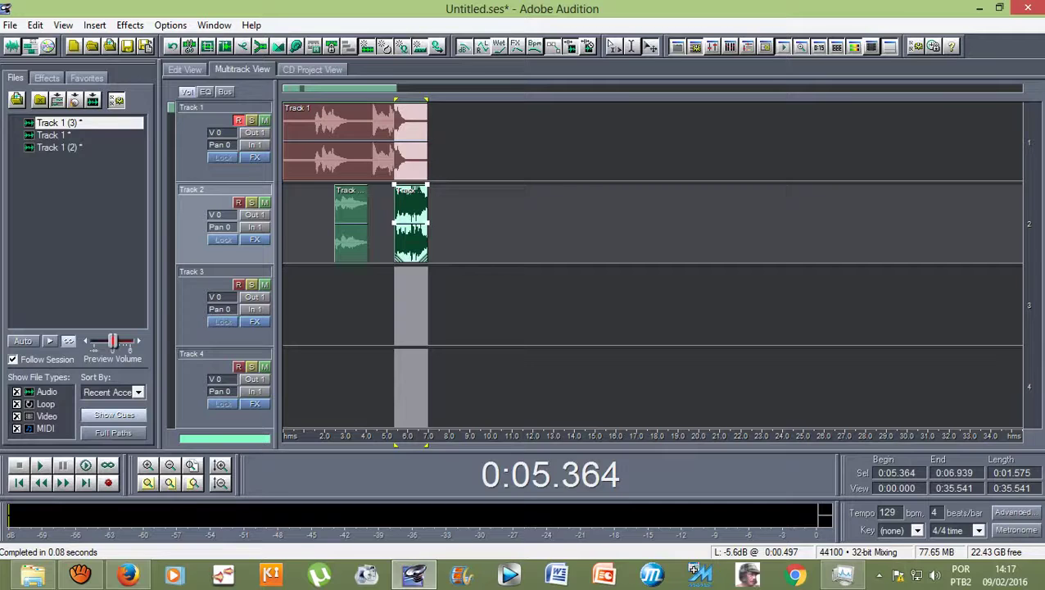
click(395, 99)
click(393, 99)
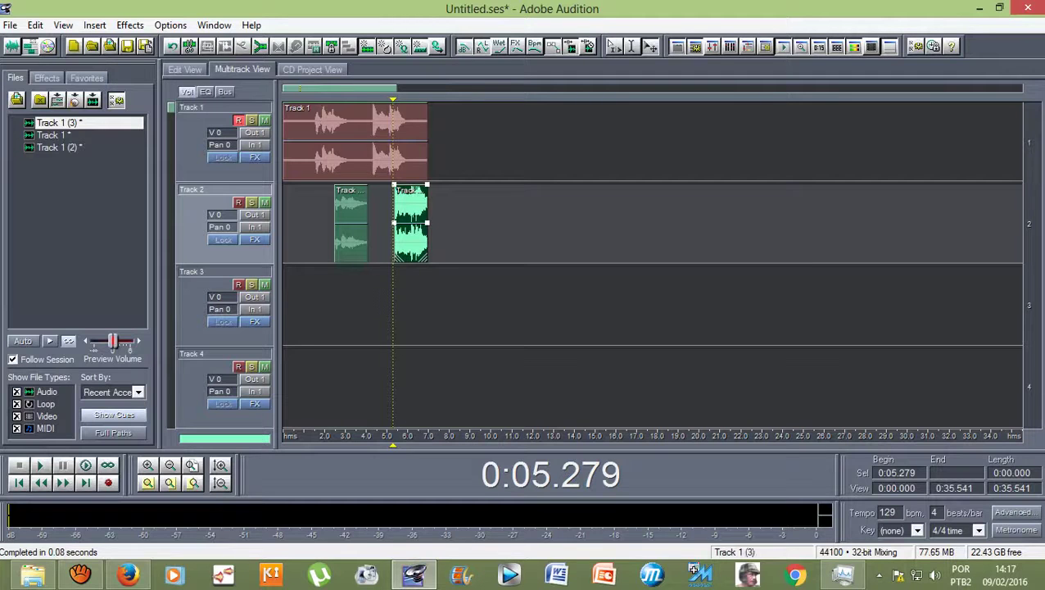
Open the second Track 2 clip in the waveform editor and lower its volume with a constant amplification of -5.41 dB.
double_click(402, 209)
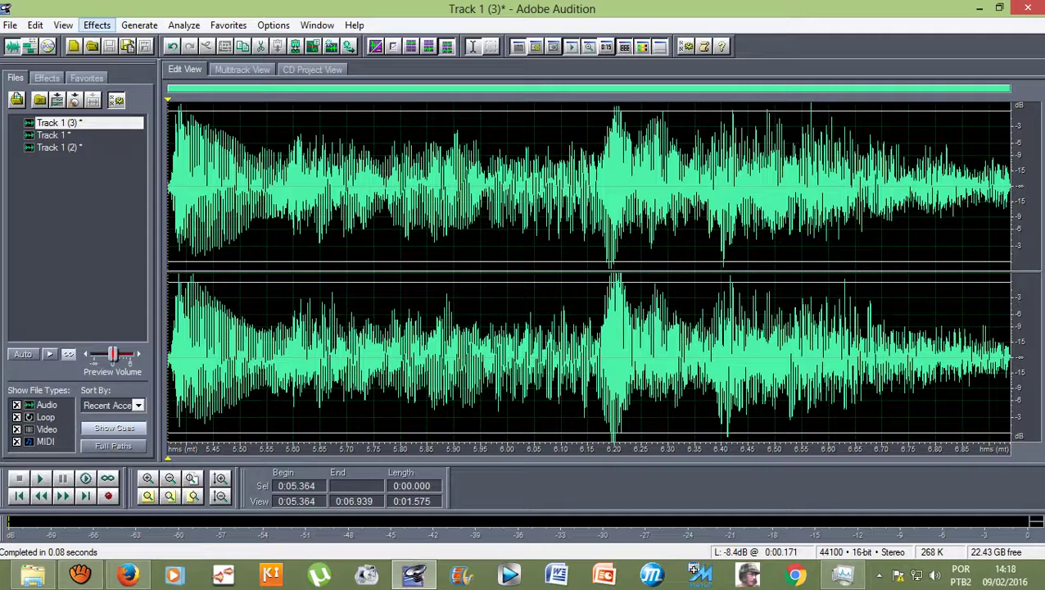
click(97, 24)
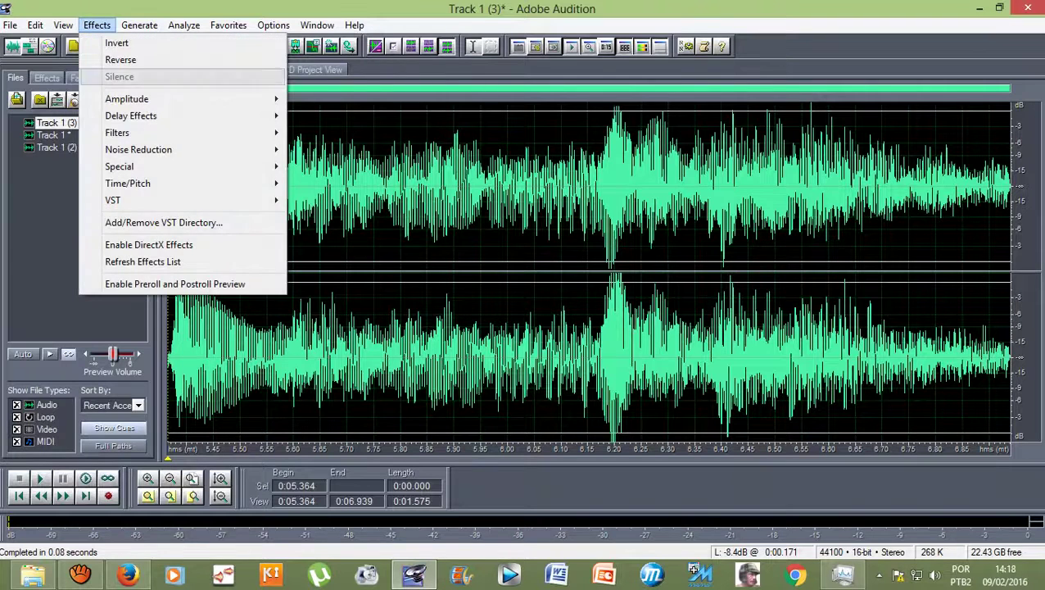
mouse_move(164, 99)
click(340, 99)
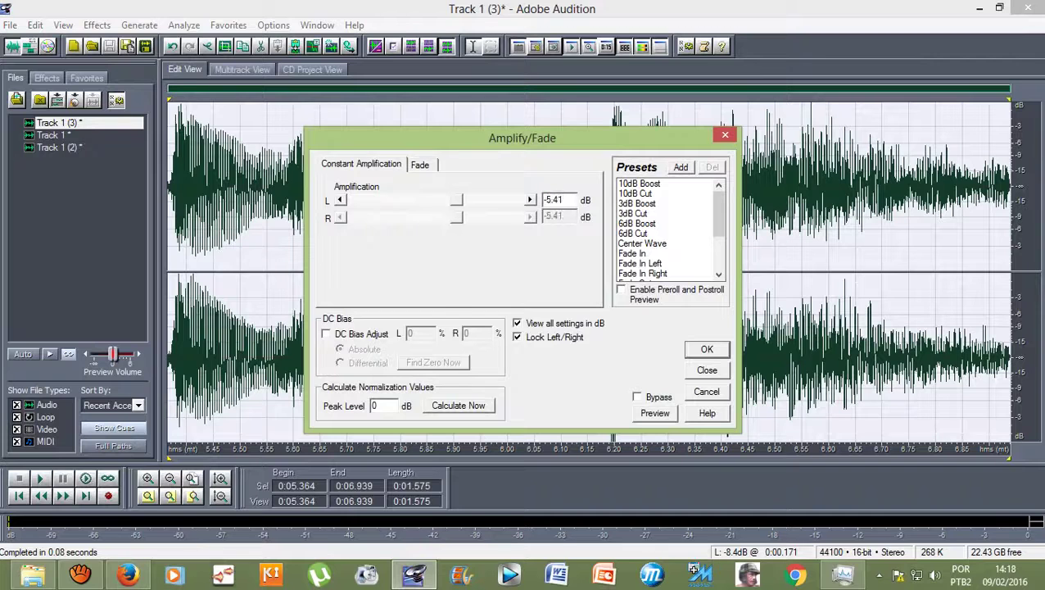
click(707, 349)
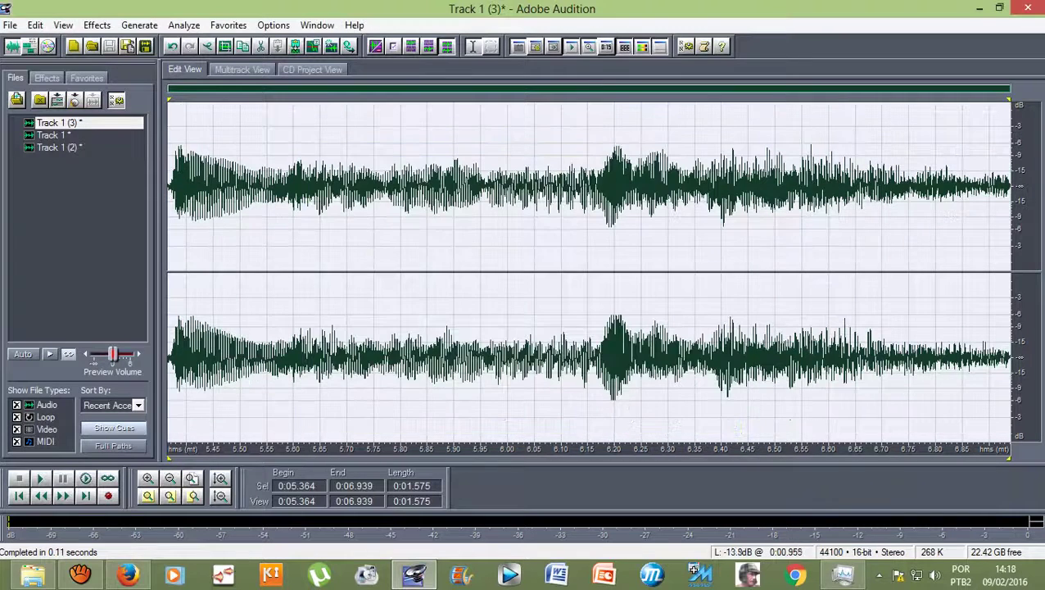
Return to the multitrack session, move the playback position back to 3.715 s and listen to the second Track 2 echo in the mix.
click(242, 70)
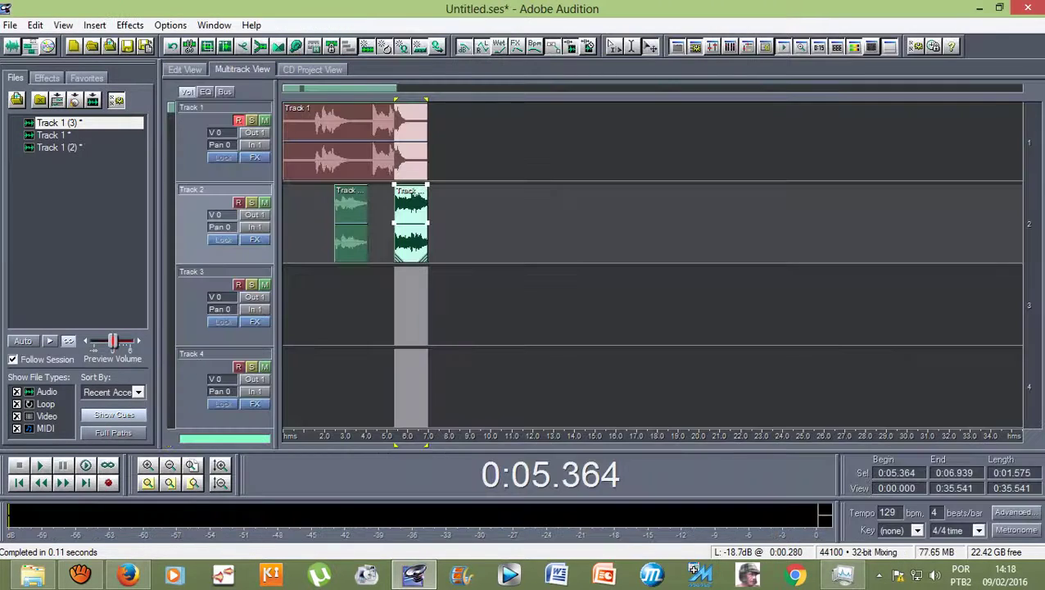
key(Left)
key(Left)
key(Left)
key(Left)
key(Left)
key(Left)
key(Left)
key(Left)
key(Left)
key(Left)
key(Left)
key(Left)
key(Left)
key(Left)
key(Left)
key(Left)
key(Left)
key(Left)
key(space)
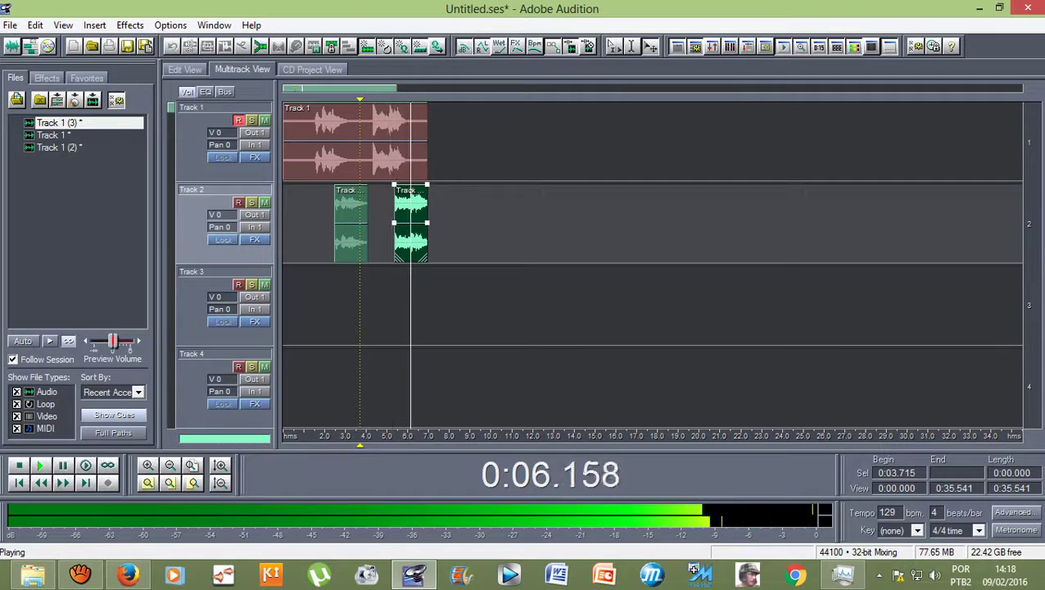
key(space)
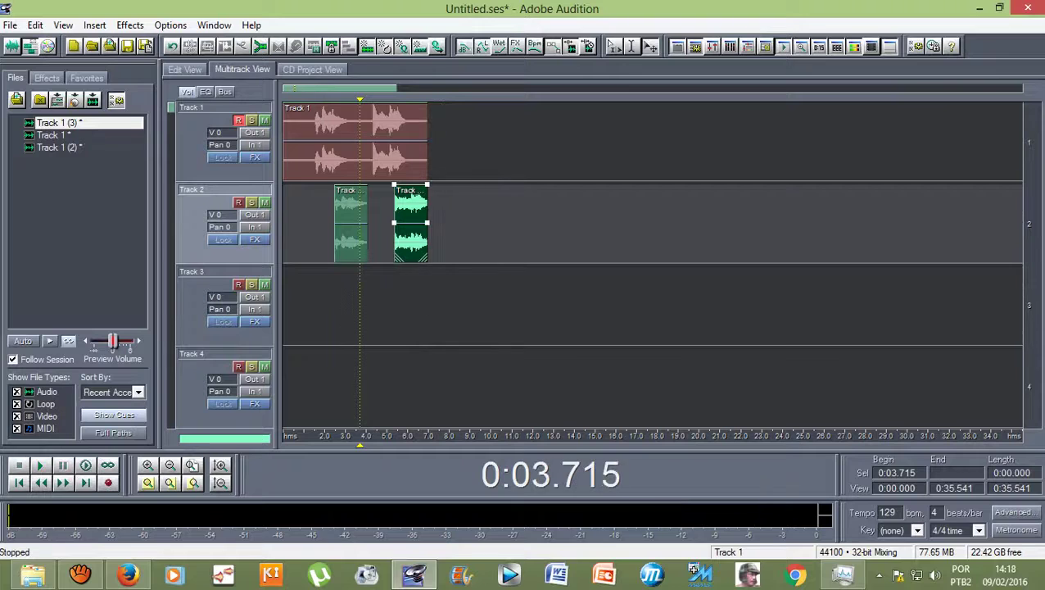
Set the playback position to 1.000 s and play the mix through both Track 2 echo clips.
drag(360, 100, 303, 99)
key(space)
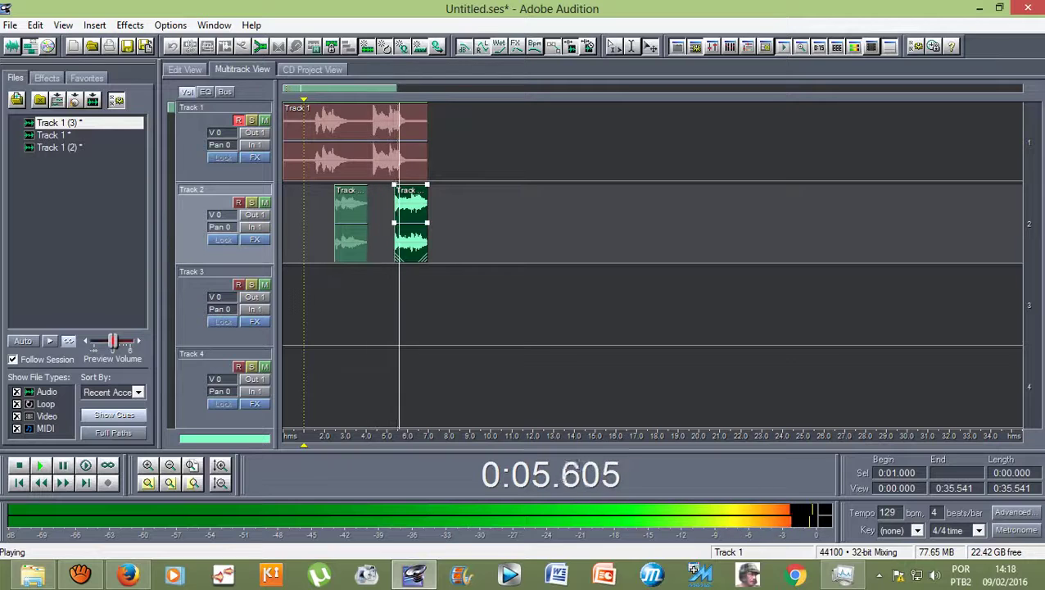
key(space)
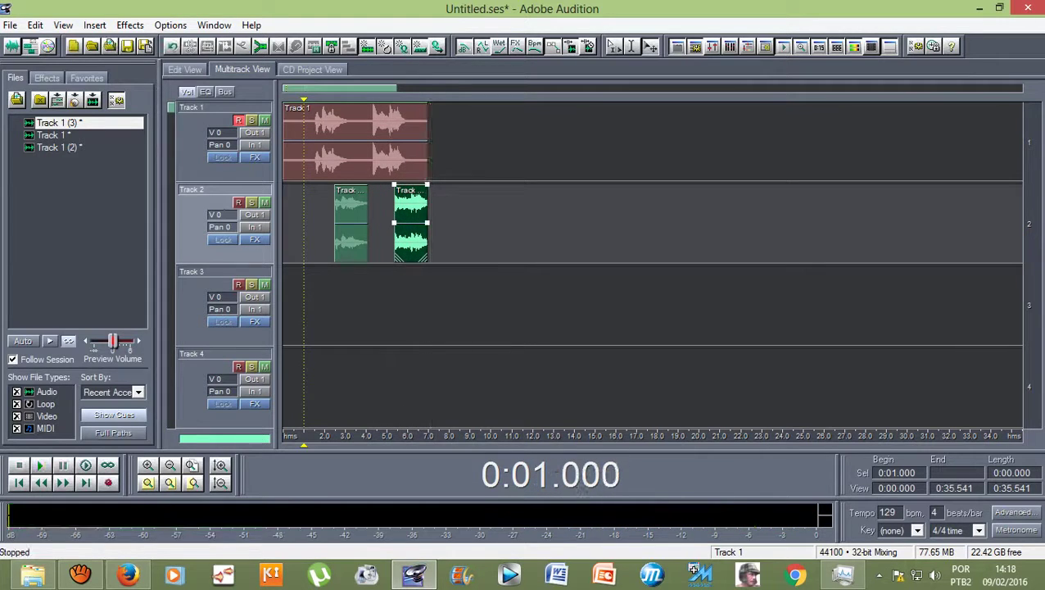
scroll(443, 245, down, 3)
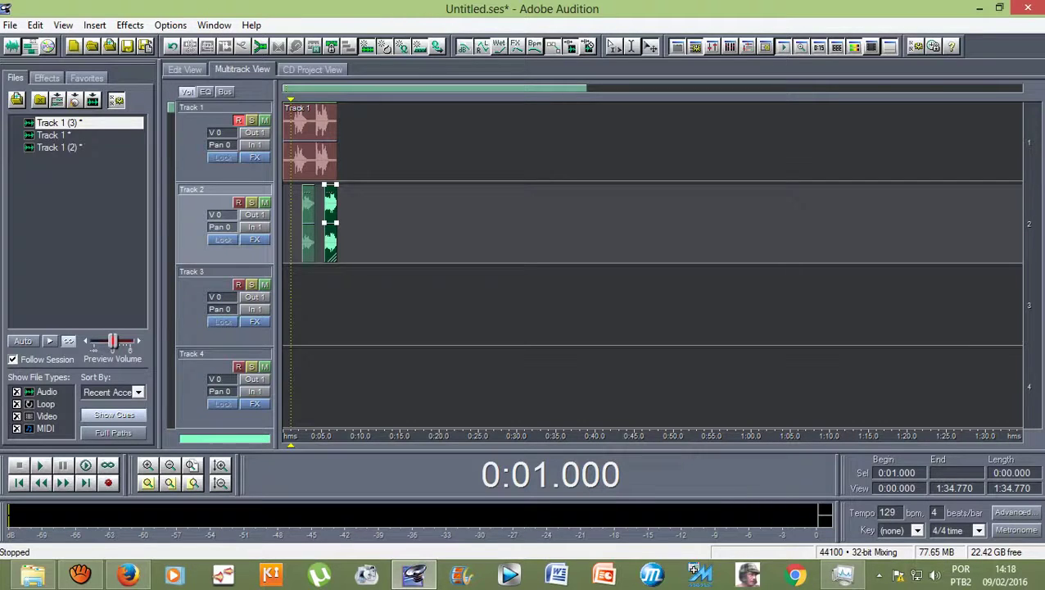
click(81, 576)
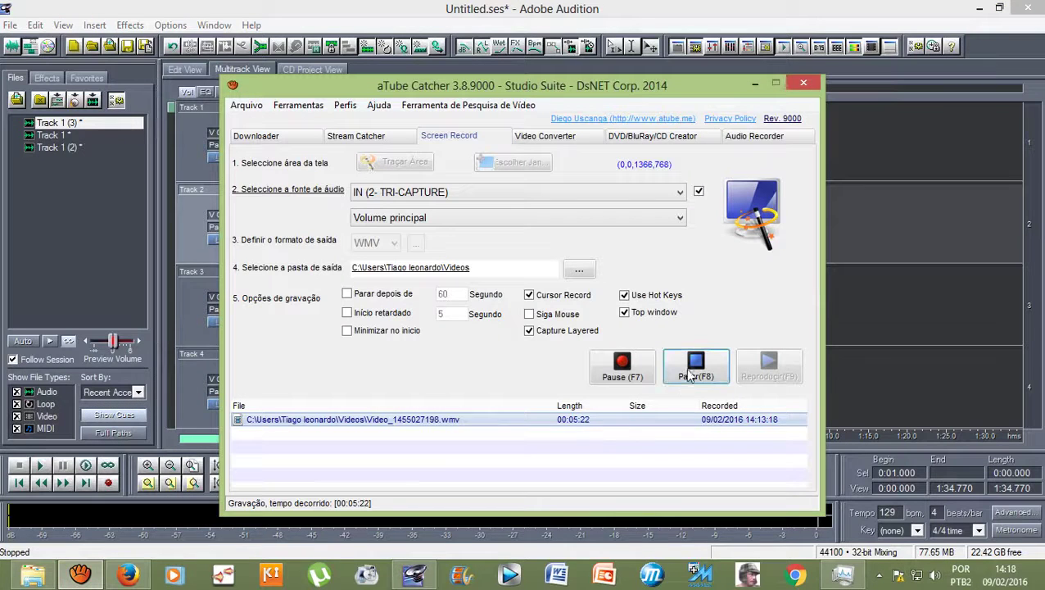